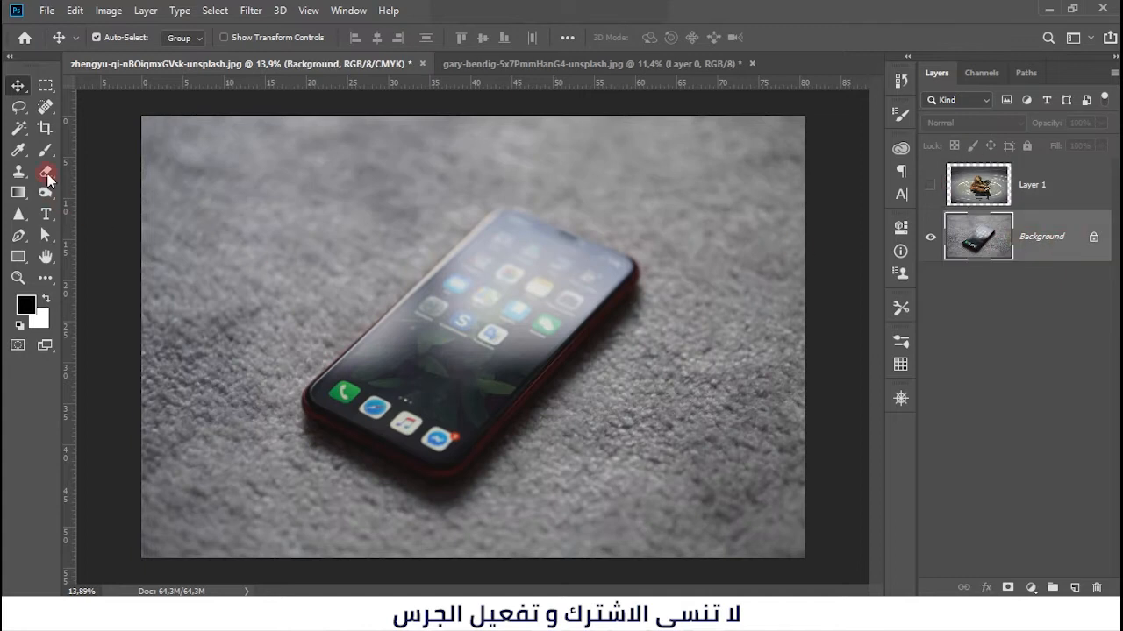
Start a white-filled Pen shape on the phone's front edge and curve it around the lowest screen corner
left_click(19, 236)
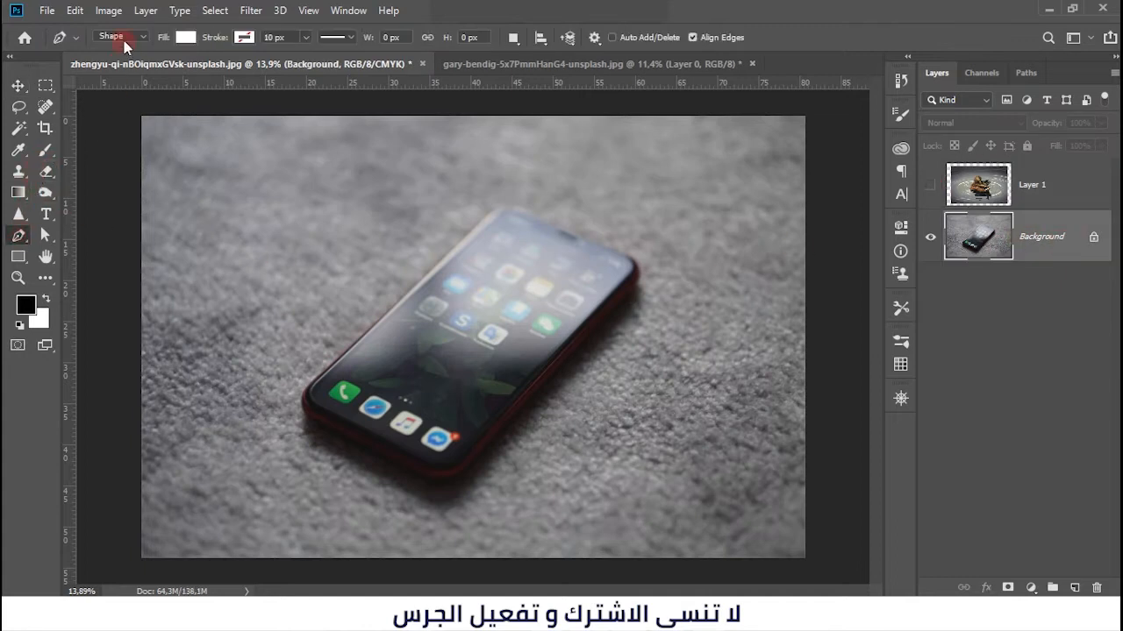
scroll(435, 497, "up", 5)
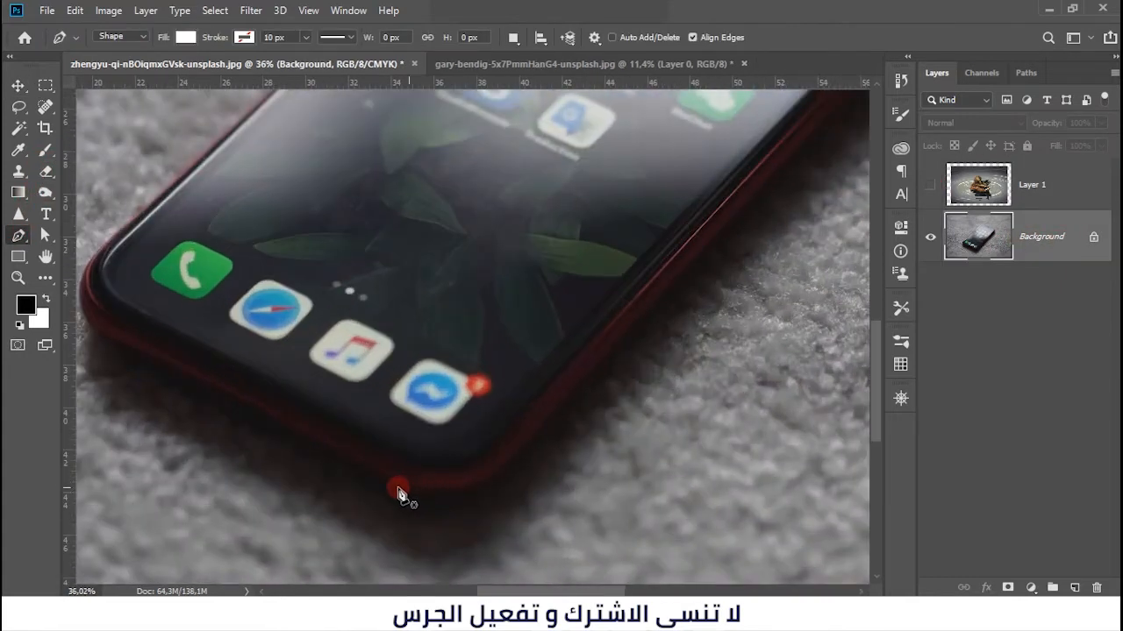
left_click(545, 448)
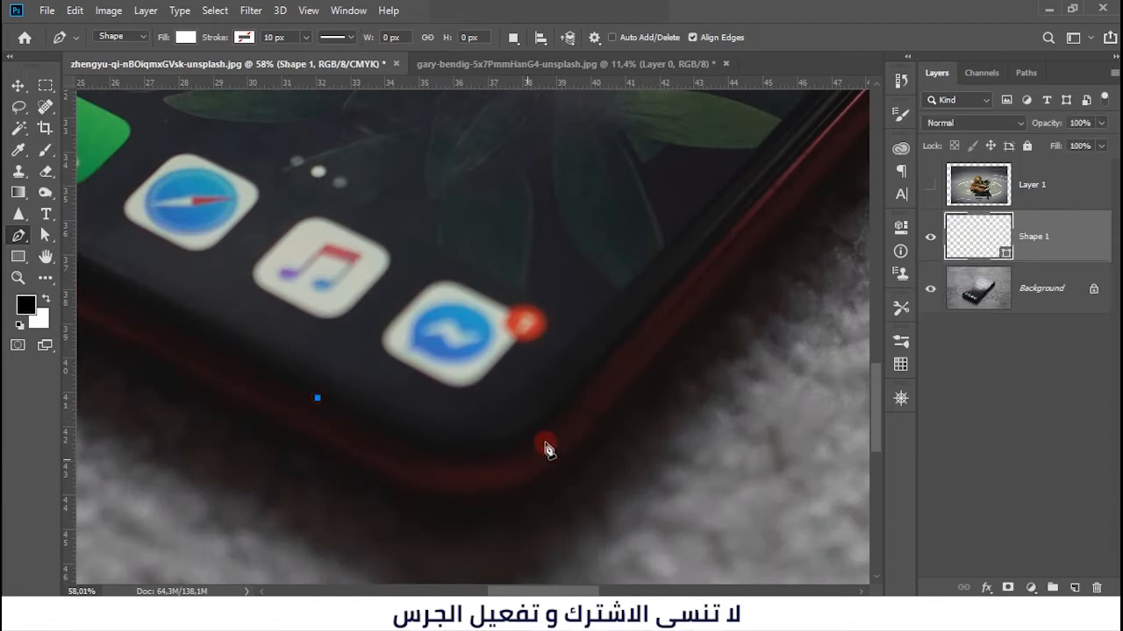
left_click(423, 453)
left_click_drag(584, 384, 654, 300)
left_click(427, 455)
left_click_drag(432, 455, 436, 458)
scroll(515, 476, "down", 5)
scroll(772, 209, "up", 3)
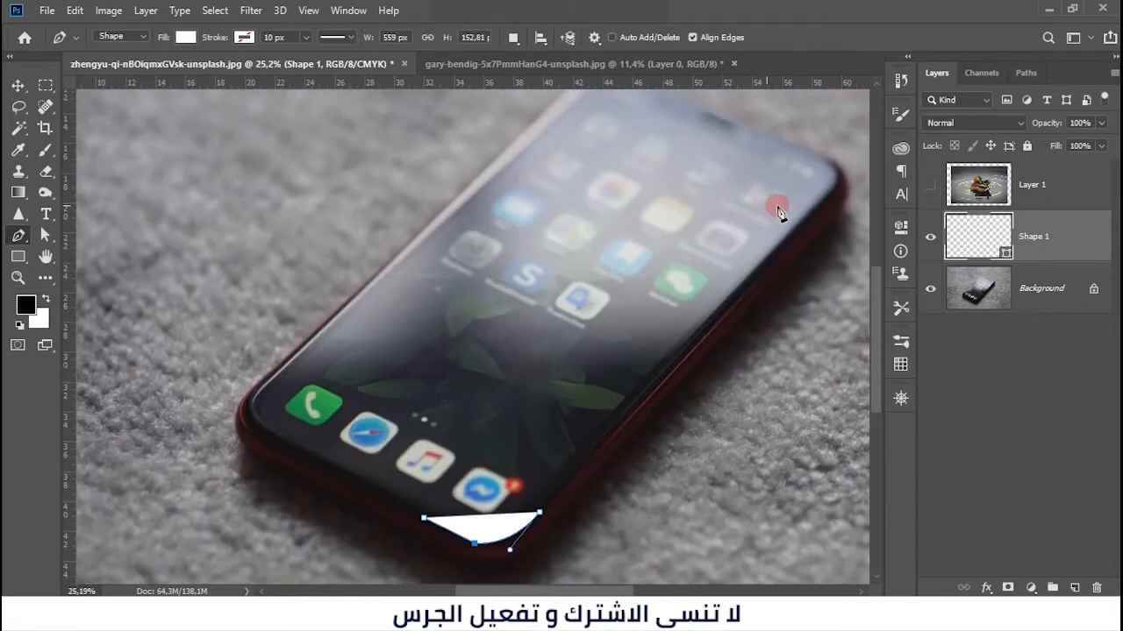
Extend the shape along the phone's right side and curve it around the upper-right corner
scroll(777, 211, "up", 4)
left_click(774, 305)
scroll(798, 245, "up", 4)
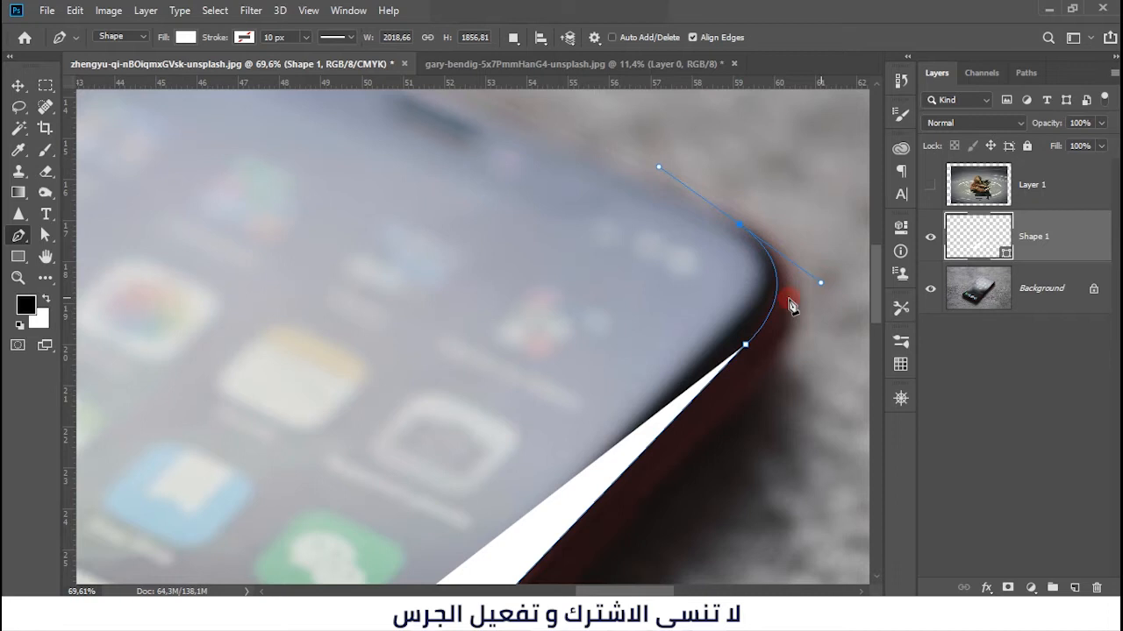
scroll(792, 300, "down", 2)
left_click_drag(652, 276, 745, 400)
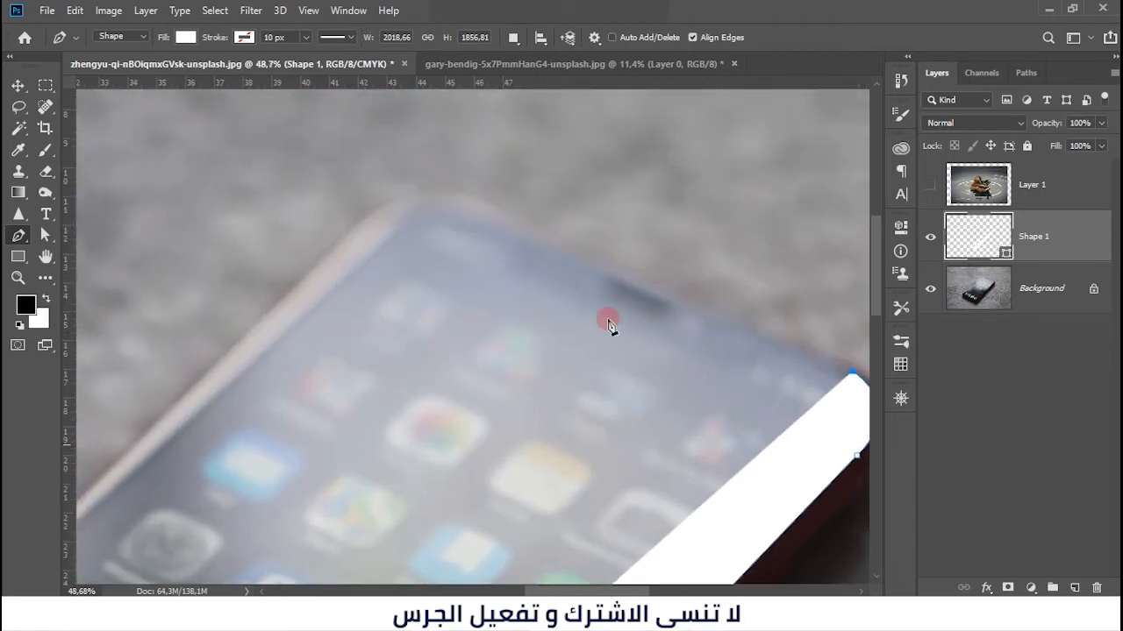
Continue the shape along the phone's top edge and curve it around the far upper-left corner
scroll(441, 192, "up", 3)
left_click(497, 214)
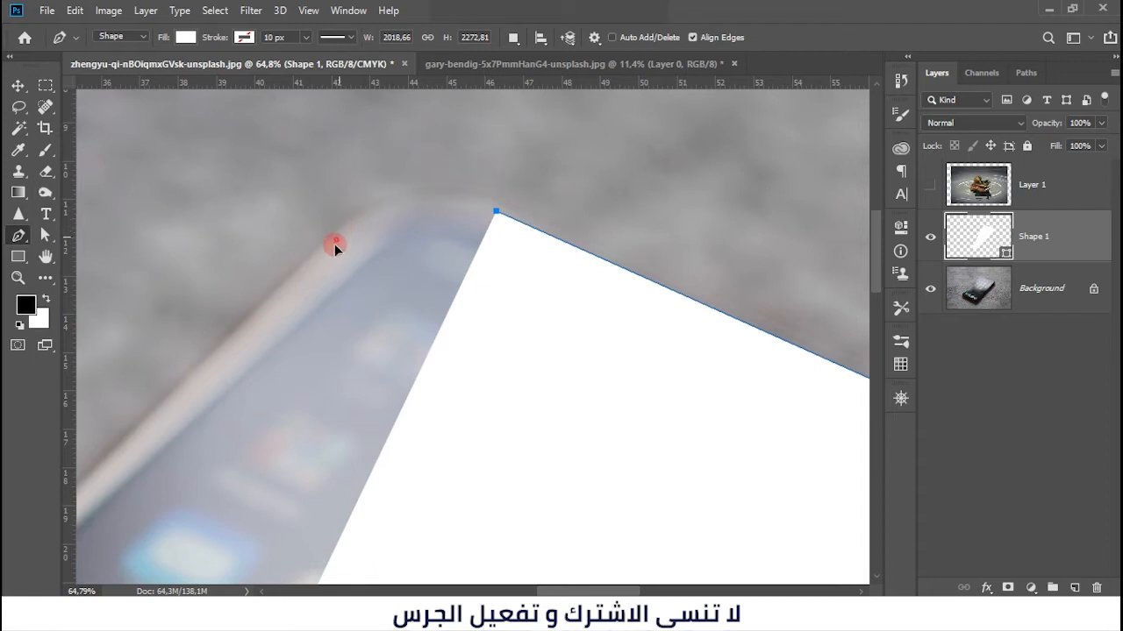
left_click_drag(263, 313, 262, 311)
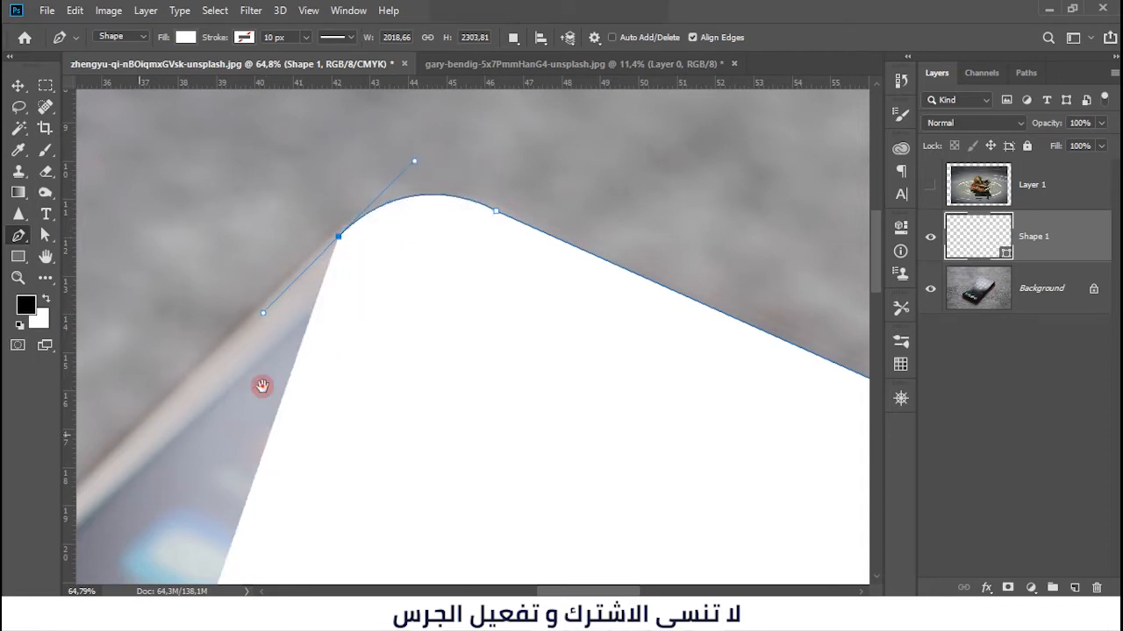
left_click_drag(161, 426, 647, 140)
Trace down the phone's left side and around the lower-left corner, ending with a corner anchor without an outgoing handle
scroll(639, 186, "down", 3)
scroll(639, 186, "down", 4)
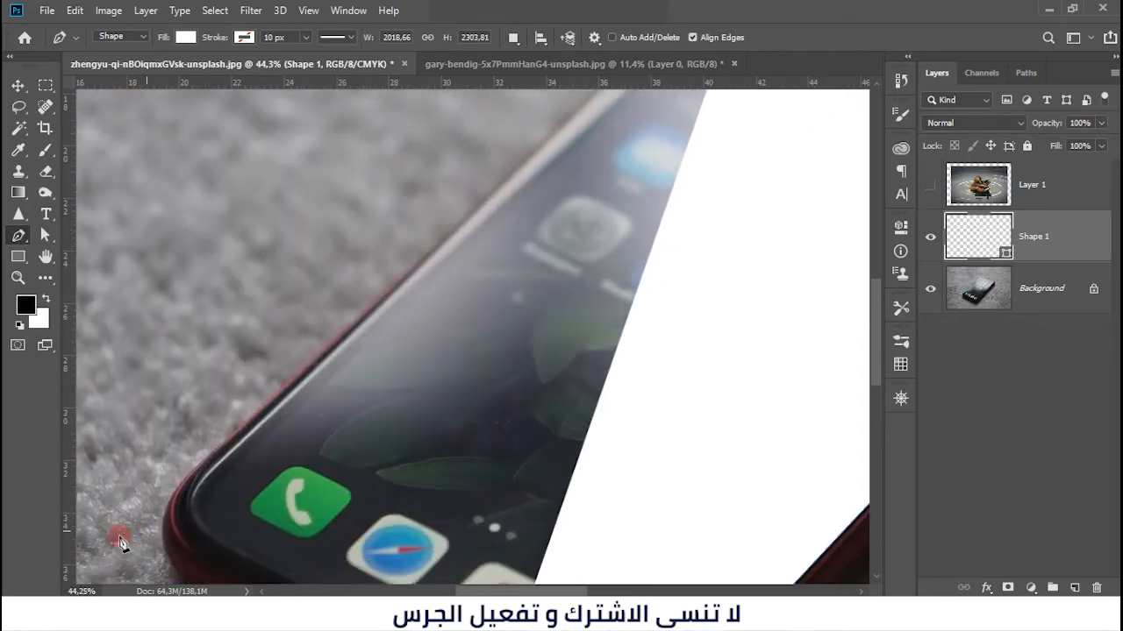
scroll(127, 535, "up", 8)
left_click(217, 457)
left_click_drag(221, 470, 290, 305)
left_click_drag(264, 423, 401, 459)
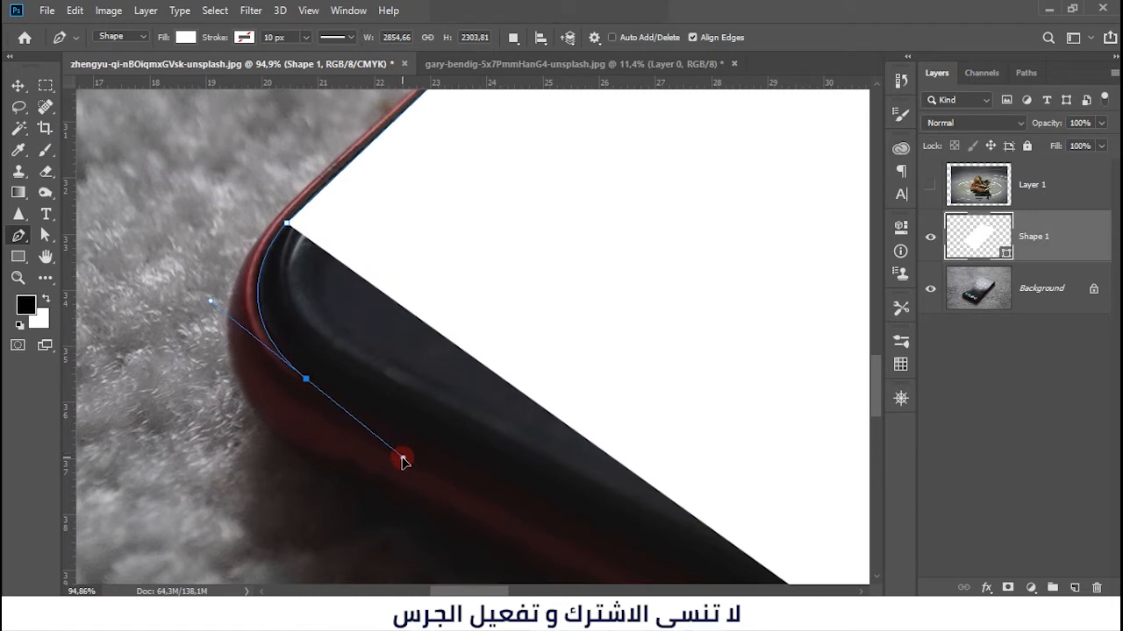
left_click(306, 378, "alt")
Close the shape at its starting anchor on the front edge so it covers the whole phone screen
scroll(314, 352, "down", 12)
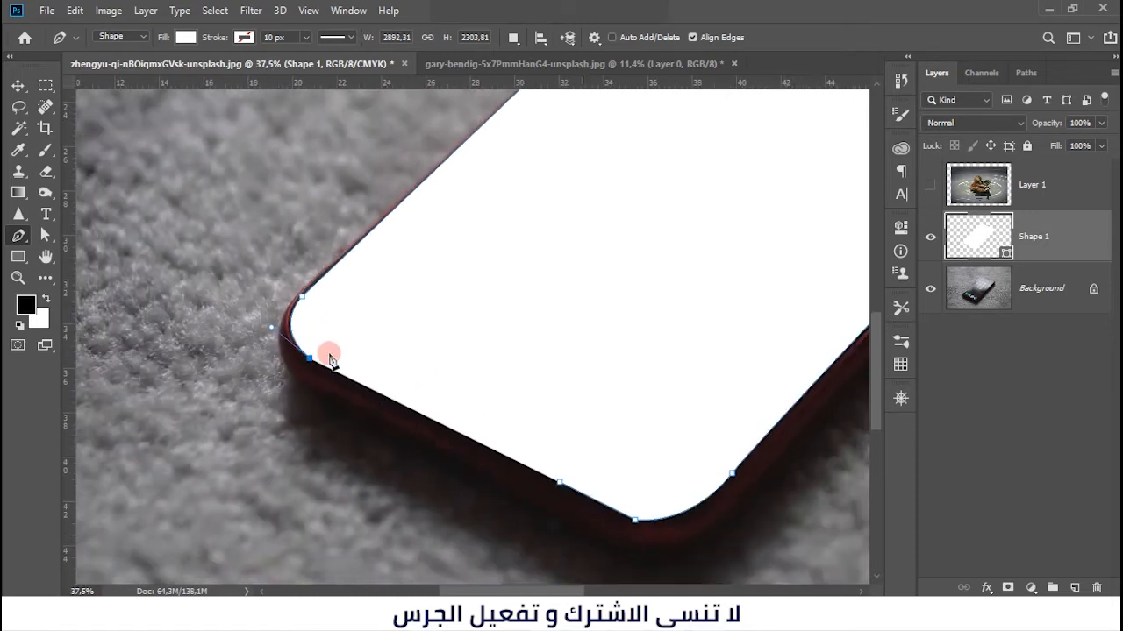
scroll(518, 462, "up", 5)
left_click(530, 479)
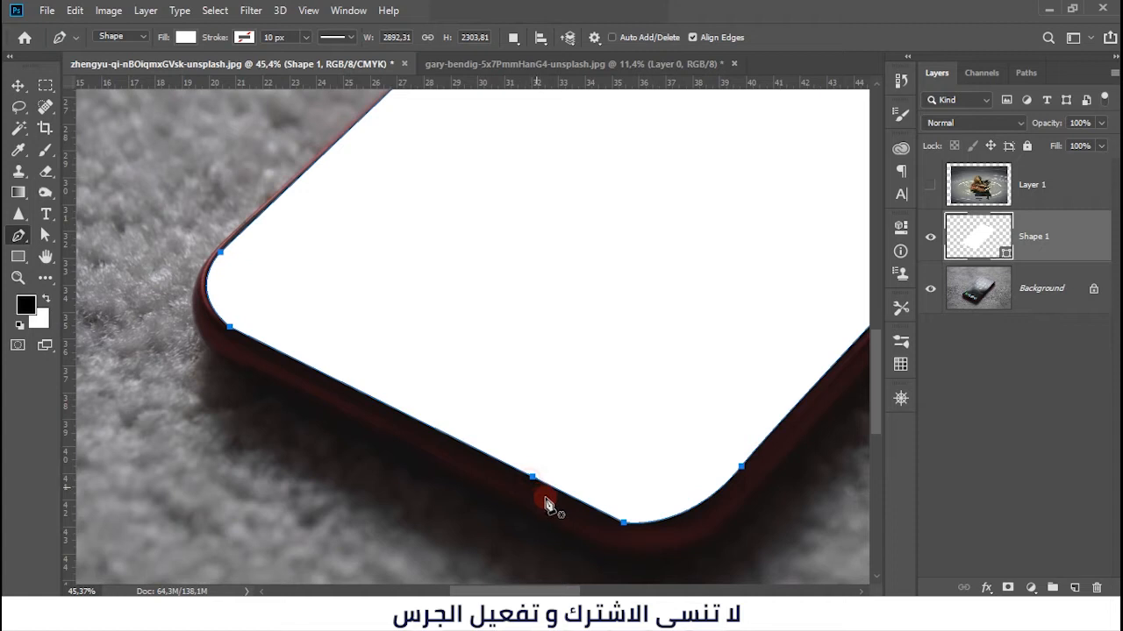
left_click(17, 87)
Show the duck image in Layer 1 and clip it to the phone screen shape with a clipping mask
scroll(473, 259, "down", 2)
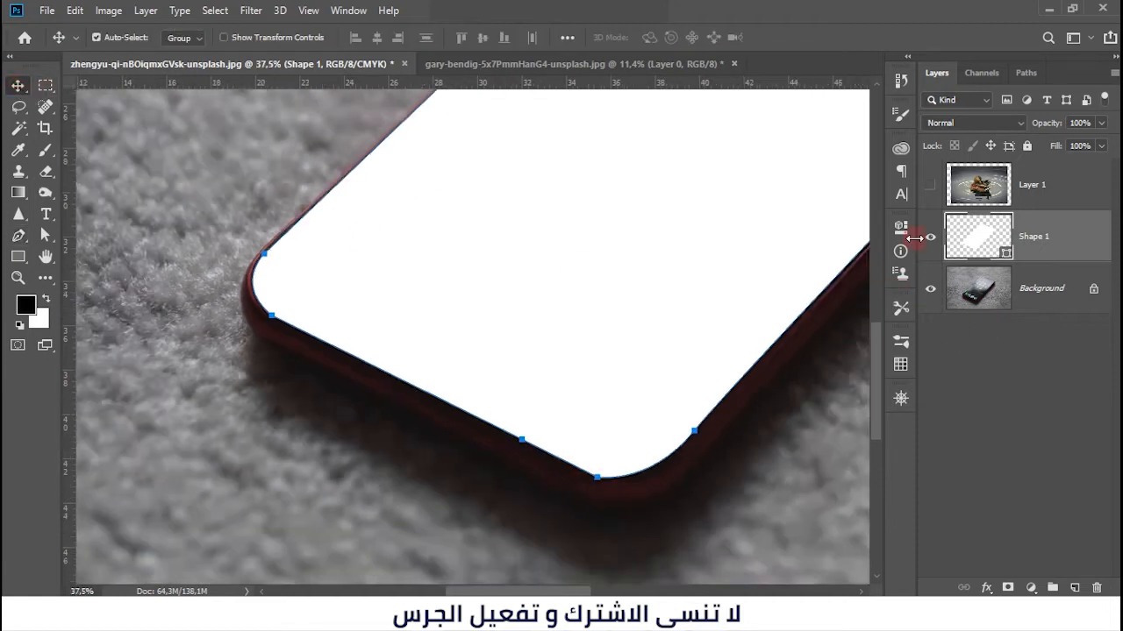
left_click(930, 186)
scroll(563, 333, "down", 6)
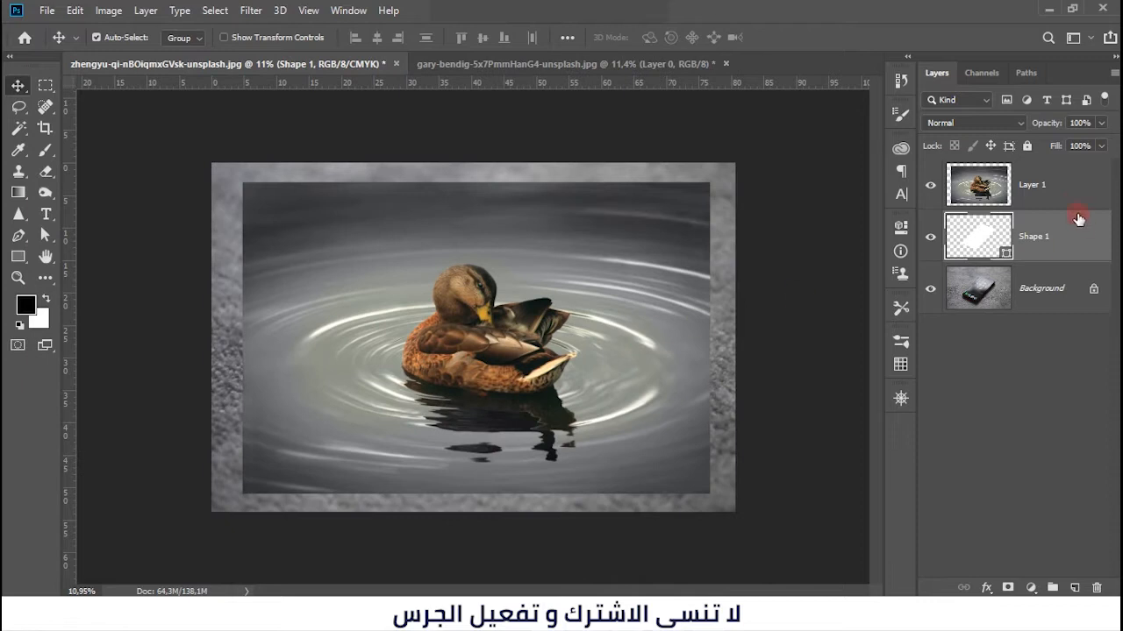
right_click(1073, 191)
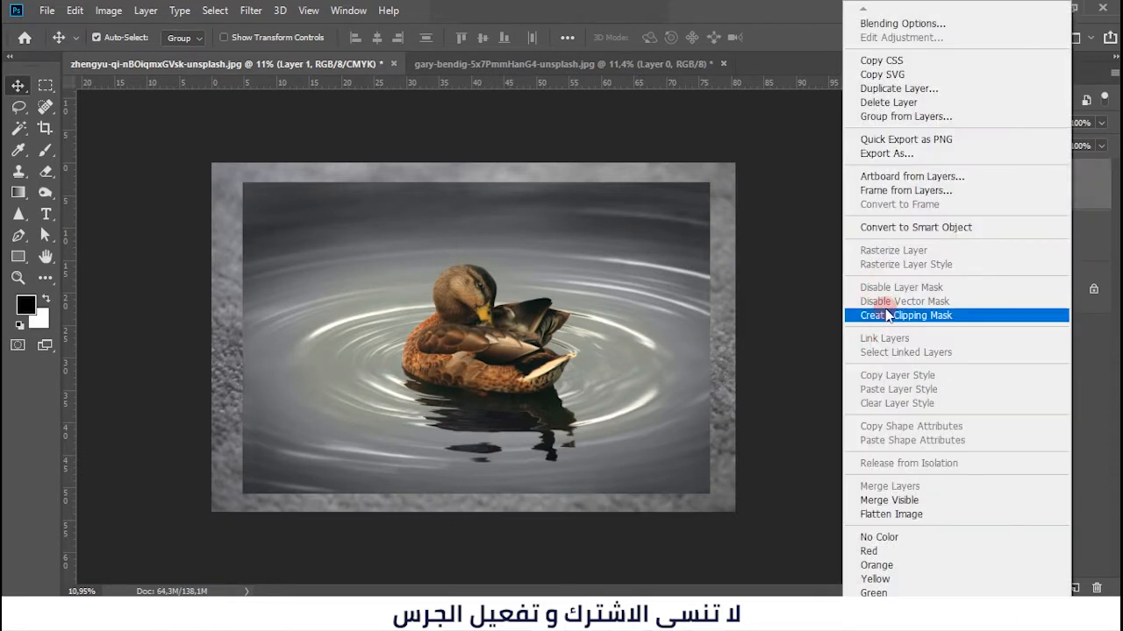
left_click(798, 314)
Move the clipped duck image up and to the left, and enlarge it to 106.62%
scroll(483, 349, "up", 3)
left_click_drag(484, 349, 443, 295)
scroll(469, 309, "down", 2)
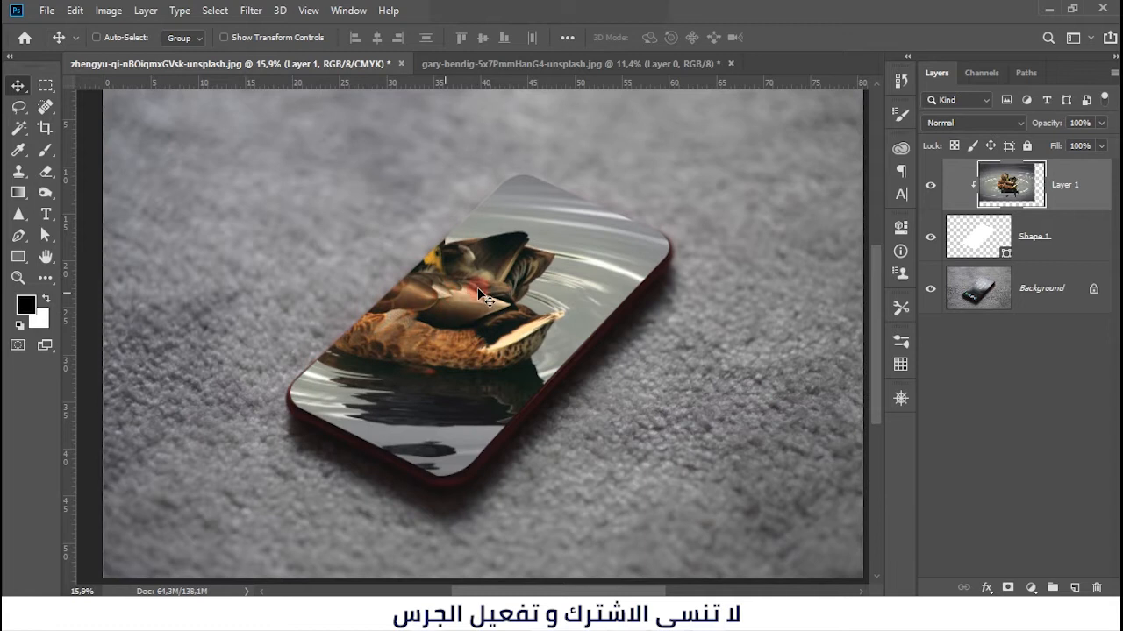
key("ctrl+t")
scroll(594, 322, "down", 1)
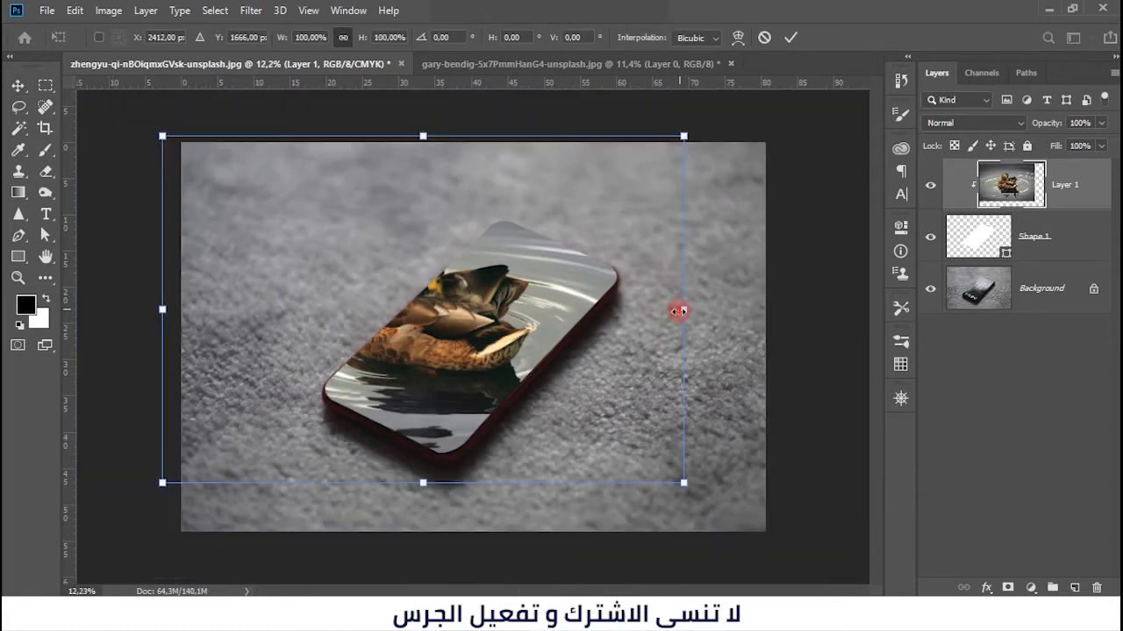
left_click_drag(679, 311, 694, 318)
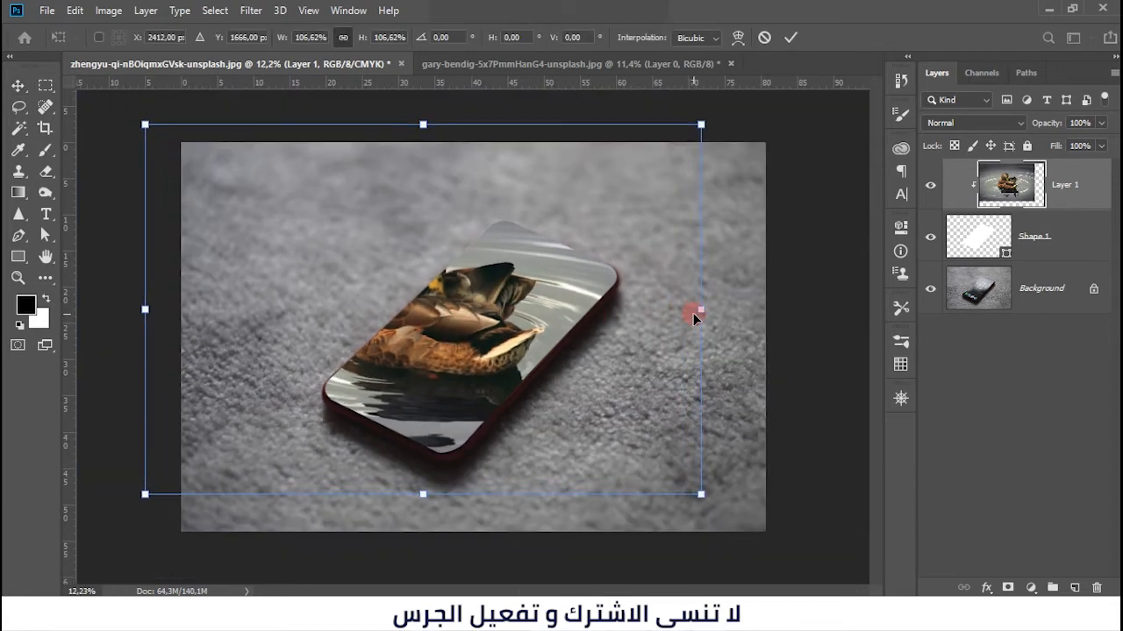
double_click(537, 309)
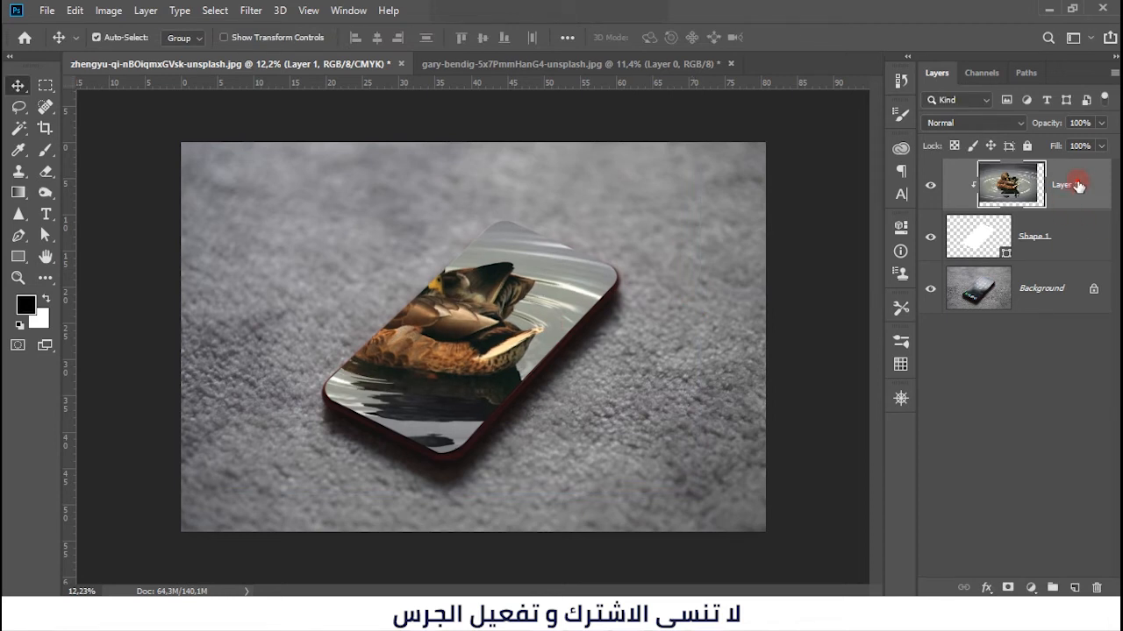
Duplicate the clipped duck layer and hide the copy
key("ctrl+j")
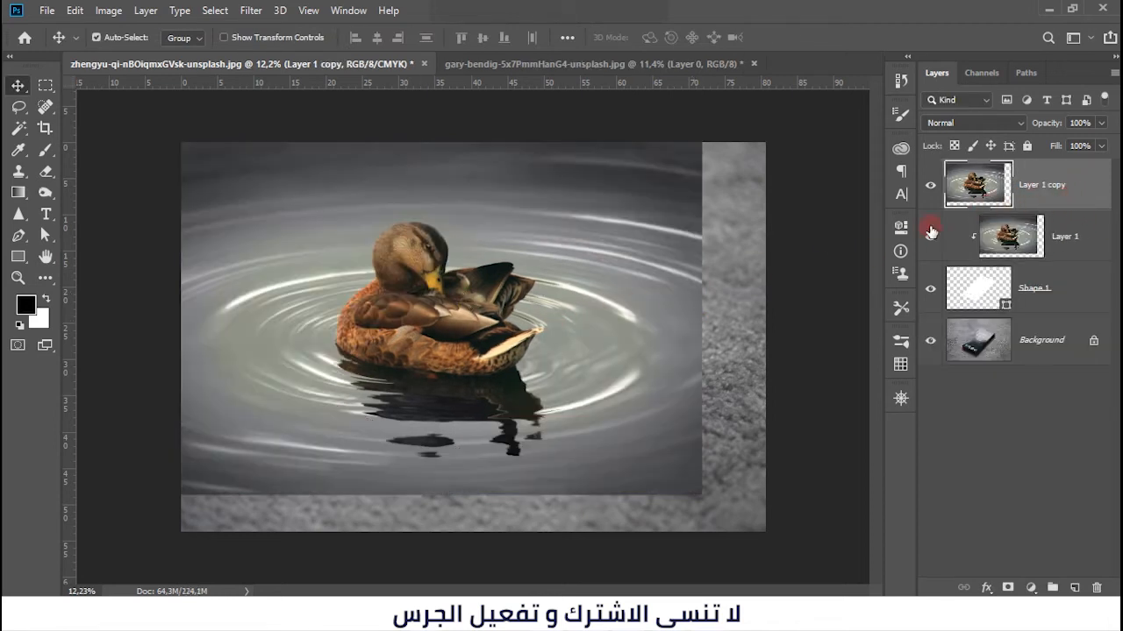
left_click(930, 185)
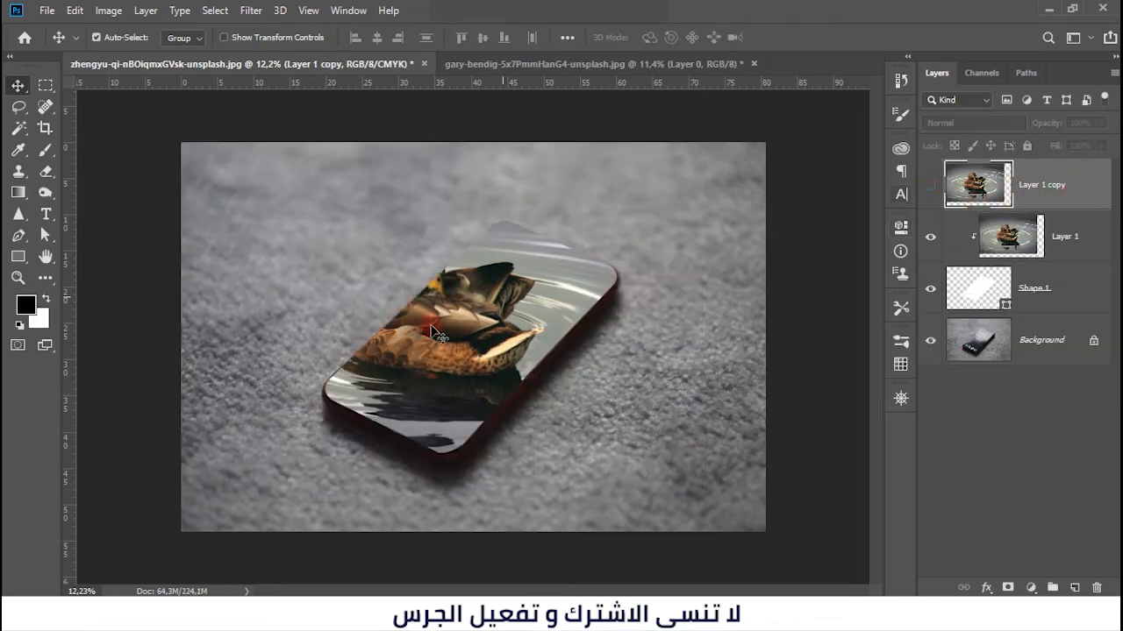
left_click(445, 317)
Try other blend modes on Layer 1, such as Darker Color and Soft Light, and restore Normal
left_click(1068, 187)
left_click(987, 124)
left_click(979, 121)
scroll(978, 122, "down", 4)
scroll(978, 123, "down", 4)
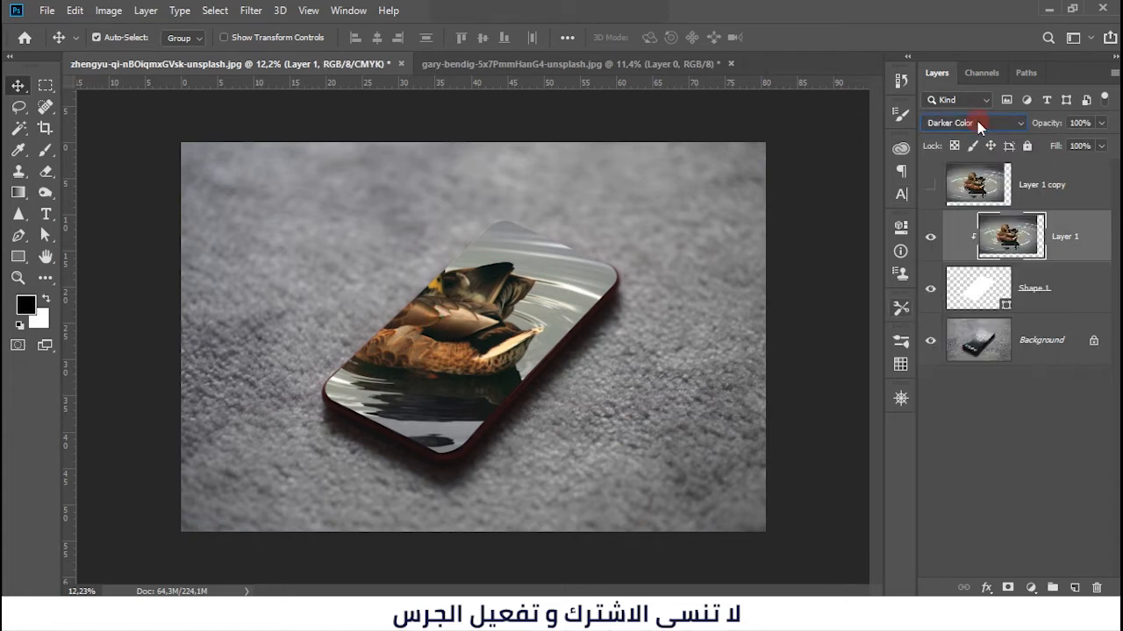
left_click(978, 123)
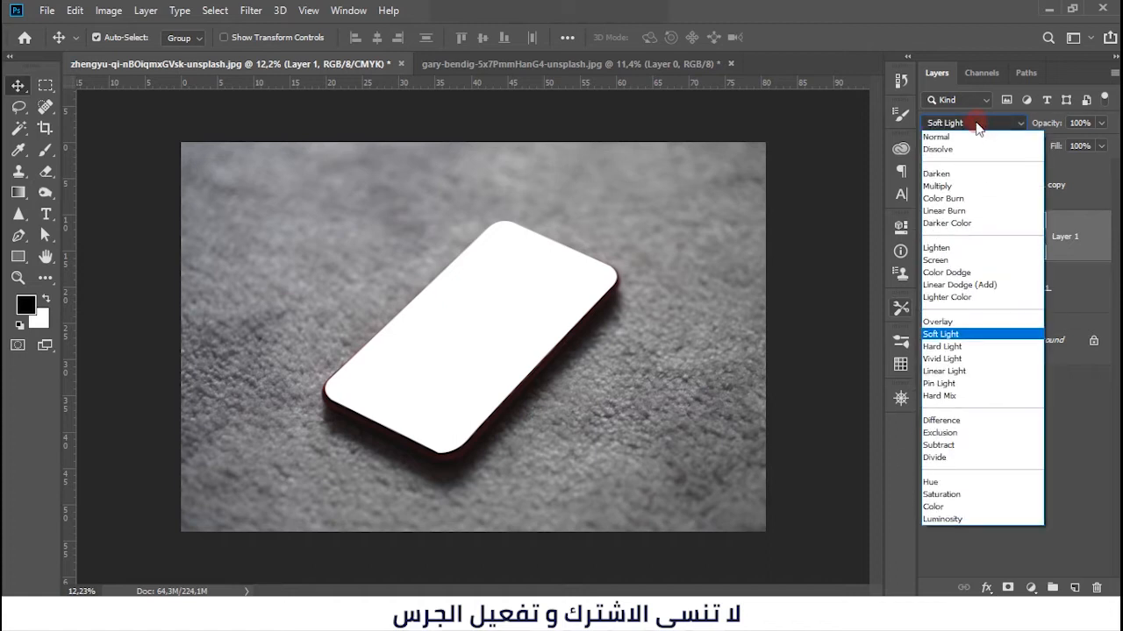
left_click(959, 142)
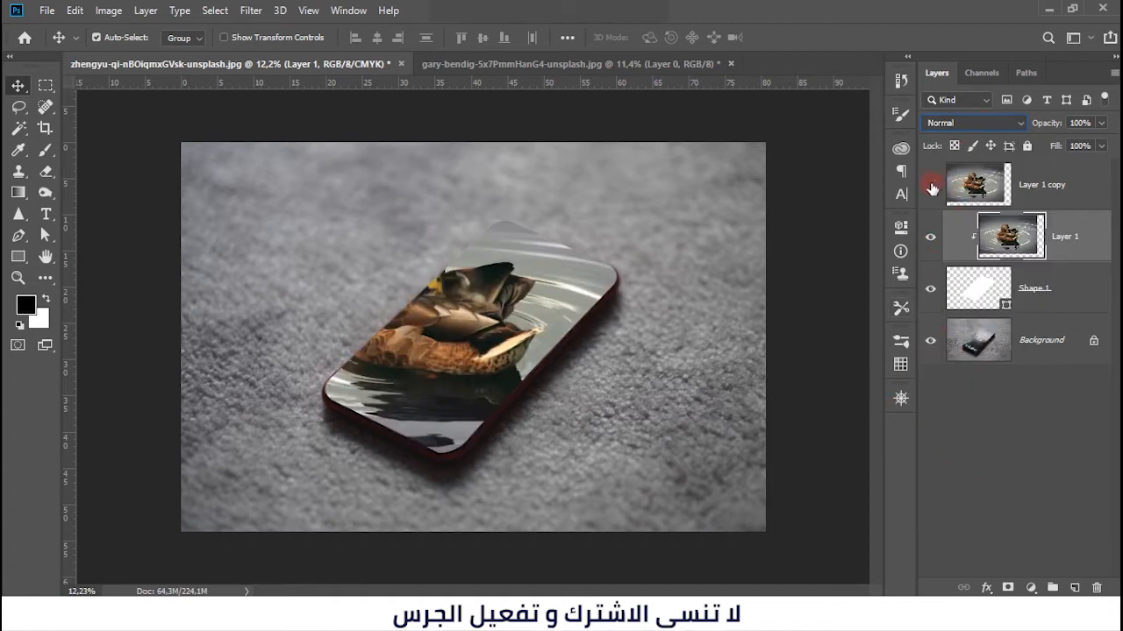
Show the duck copy, add a layer mask to it and invert the mask to black
left_click(1055, 192)
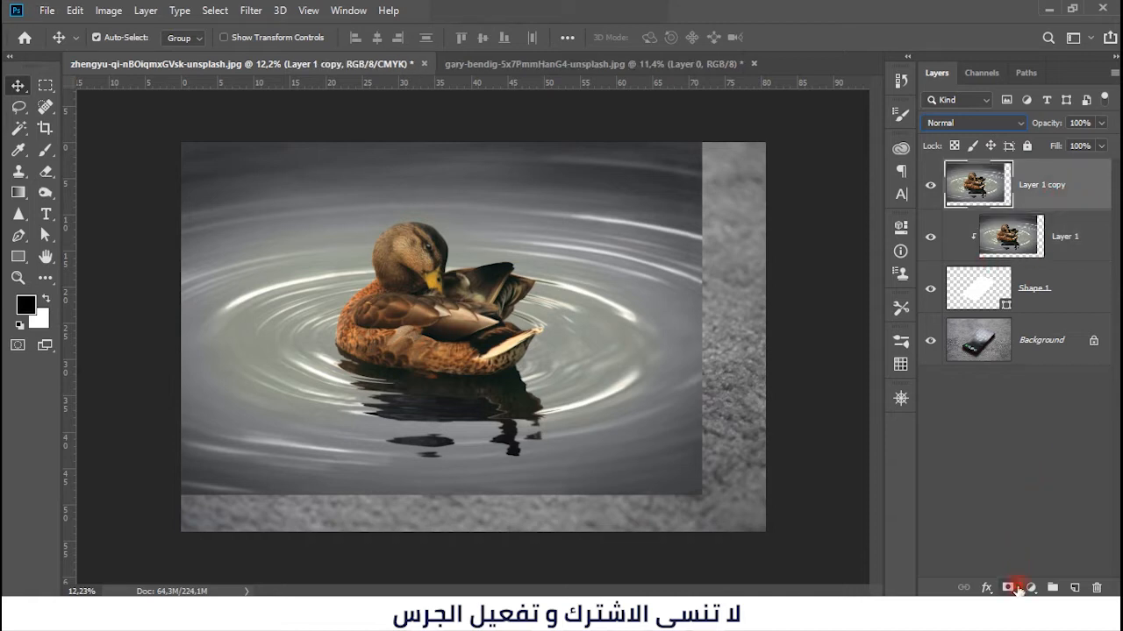
left_click(1009, 588)
double_click(1050, 199)
left_click(809, 465)
left_click(851, 221)
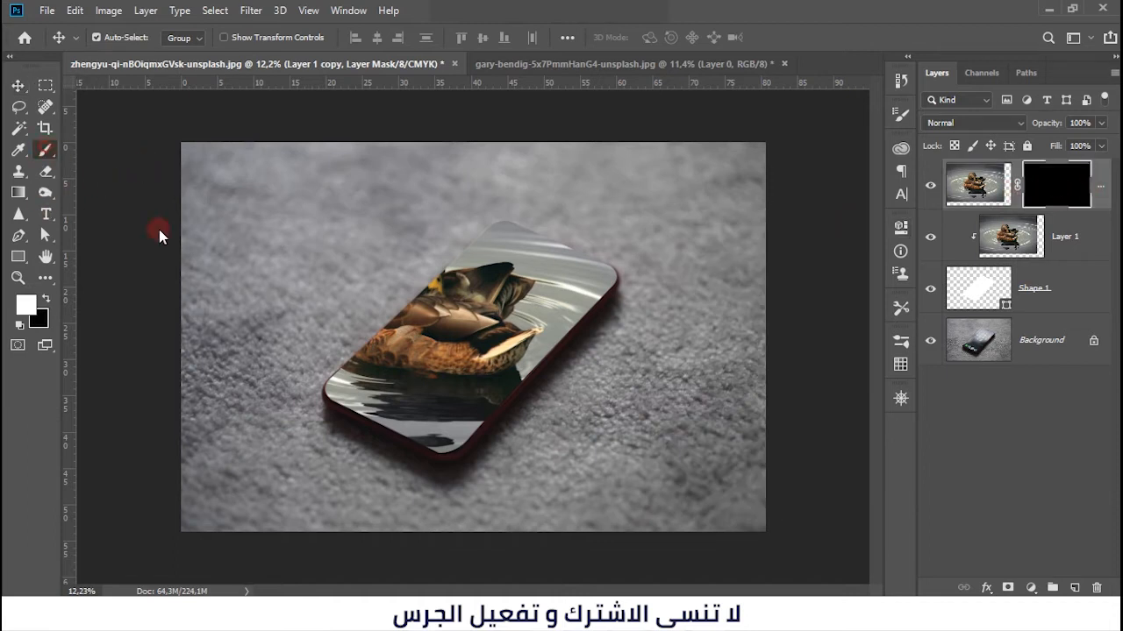
Try painting white on the copy's mask over the duck's body beyond the phone edge, and undo it
scroll(406, 358, "up", 3)
mouse_move(373, 342)
left_mouse_down()
mouse_move(488, 396)
mouse_move(431, 389)
mouse_move(447, 380)
mouse_move(431, 376)
mouse_move(419, 326)
mouse_move(430, 344)
mouse_move(434, 333)
left_mouse_up()
scroll(434, 333, "down", 2)
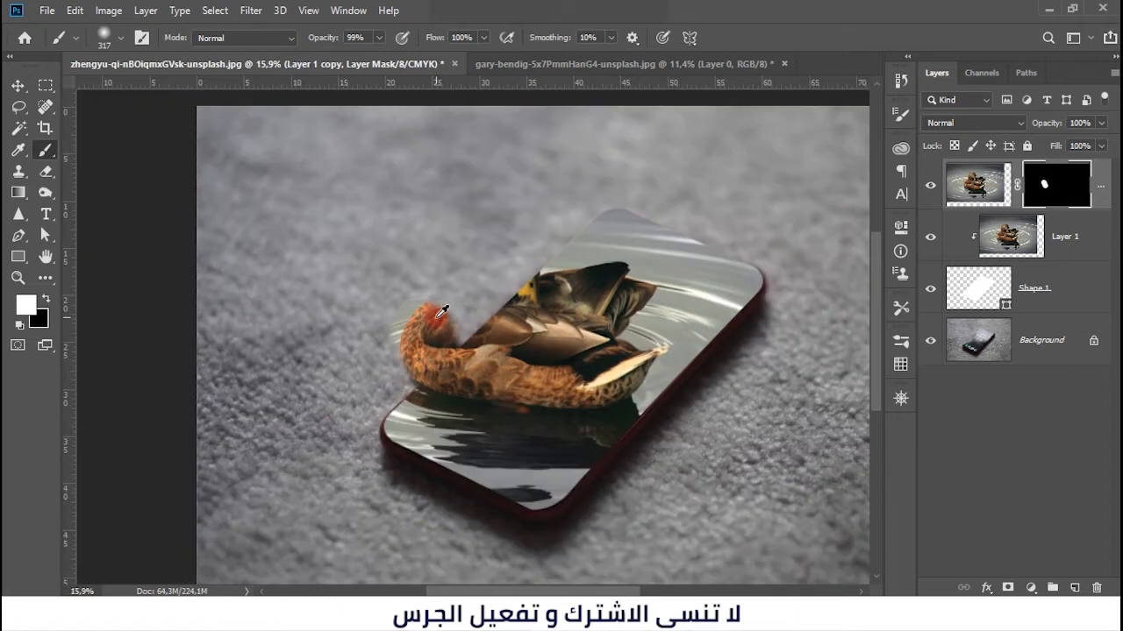
key("ctrl+z")
Move the clipped duck image down and right so the duck's head shows inside the phone screen
left_click(18, 85)
left_click_drag(536, 350, 607, 386)
key("x")
left_click(1032, 233)
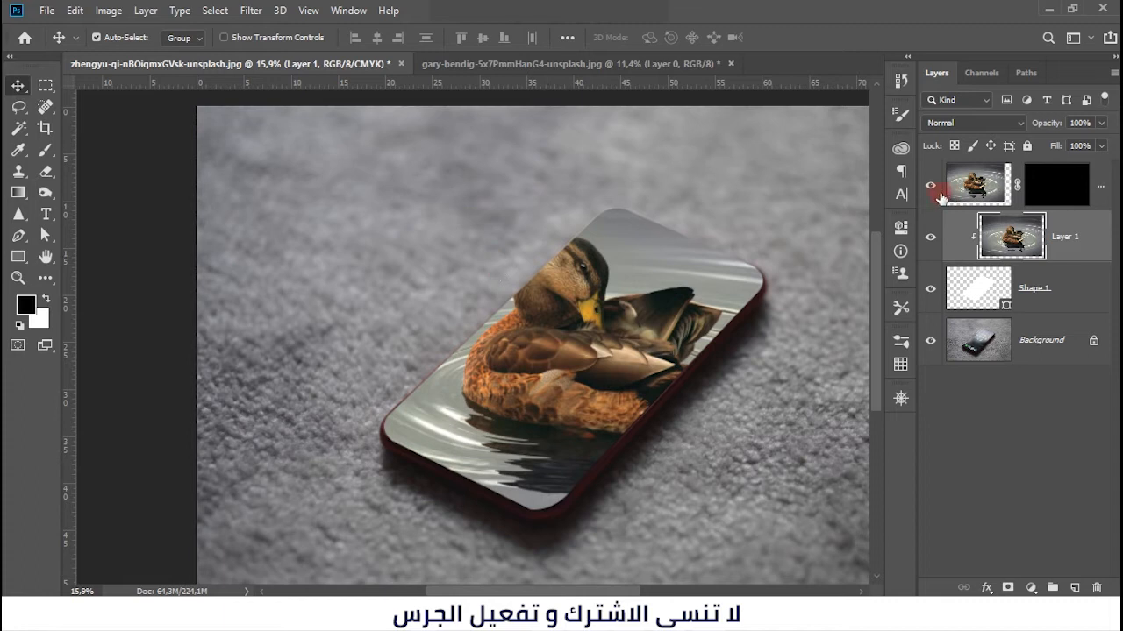
Delete the masked duck copy and make a fresh duplicate of the repositioned Layer 1
left_click(1100, 175)
key("Delete")
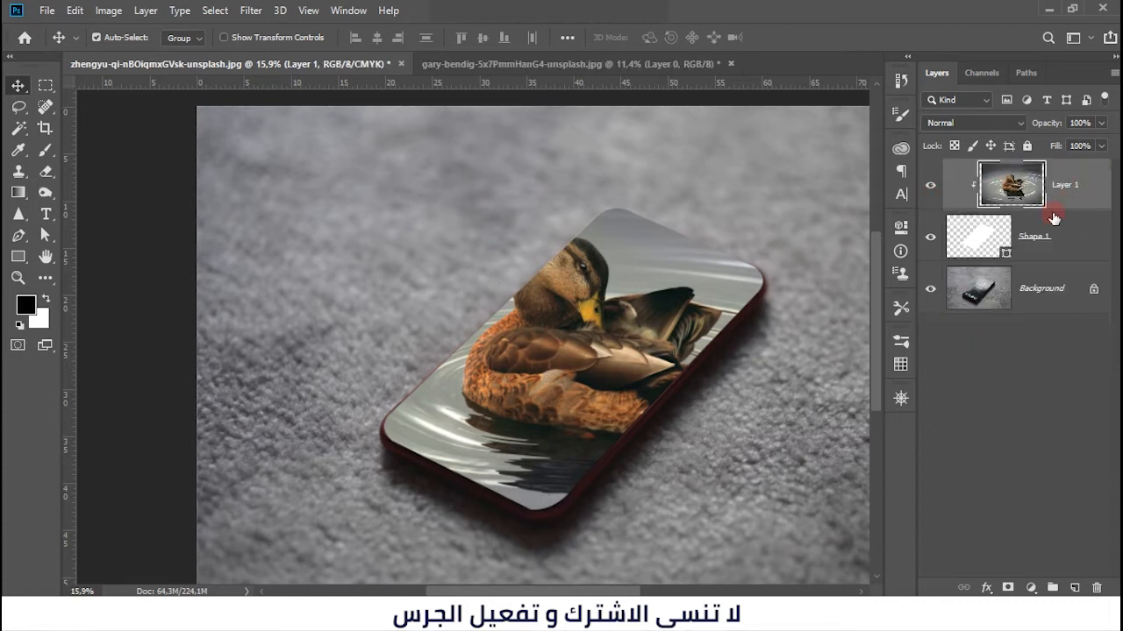
key("ctrl+j")
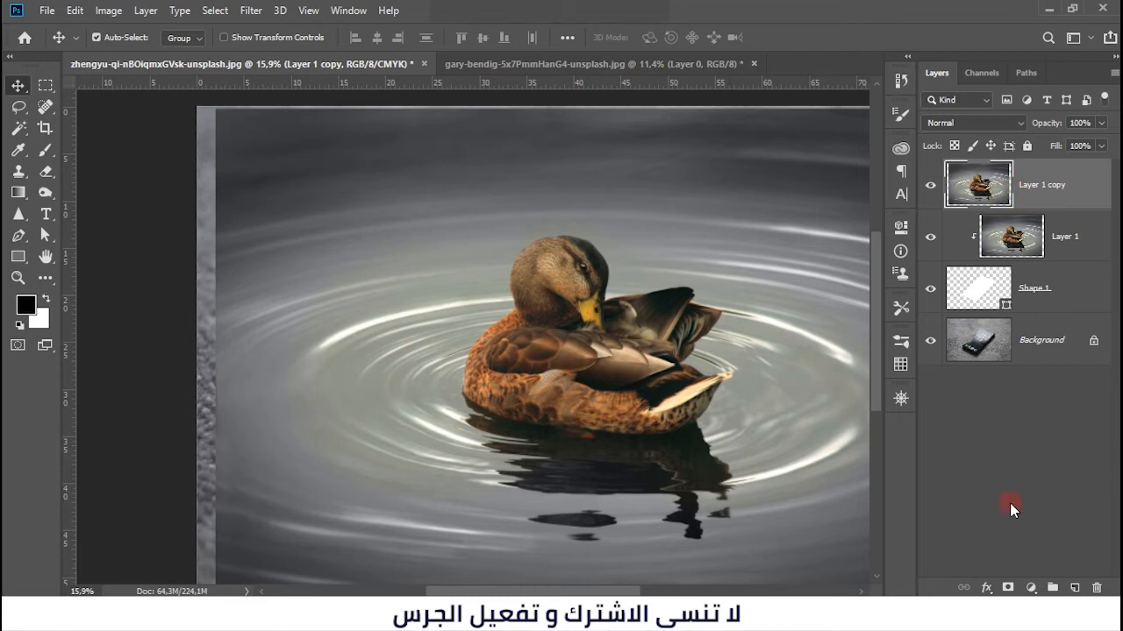
Add a layer mask to the new duck copy and invert it to black
left_click(1006, 587)
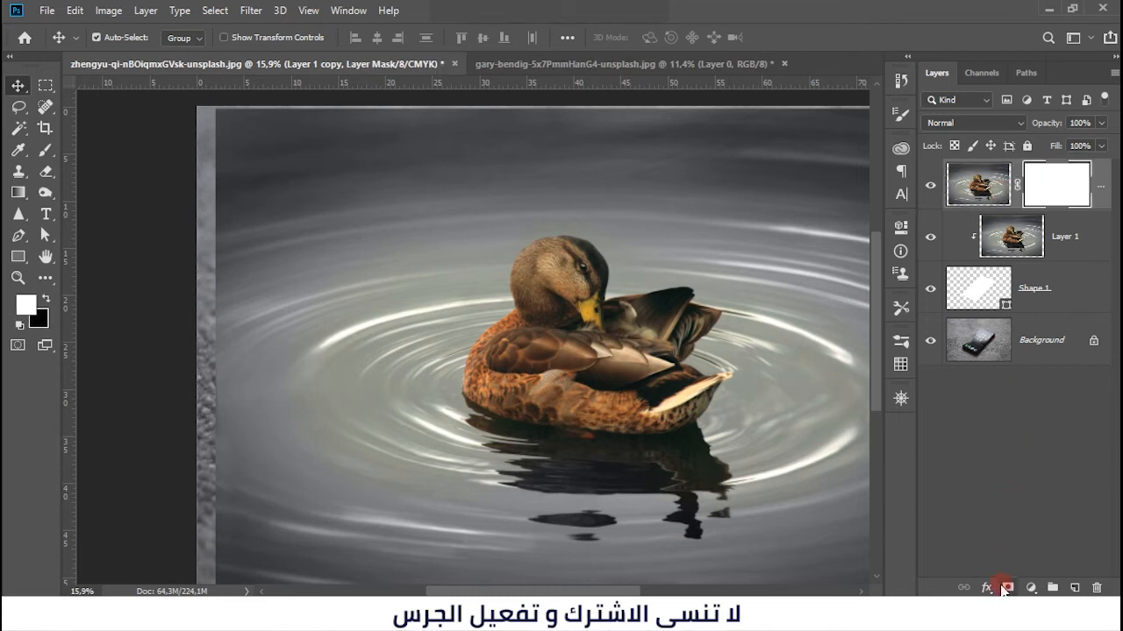
double_click(1052, 186)
left_click(812, 468)
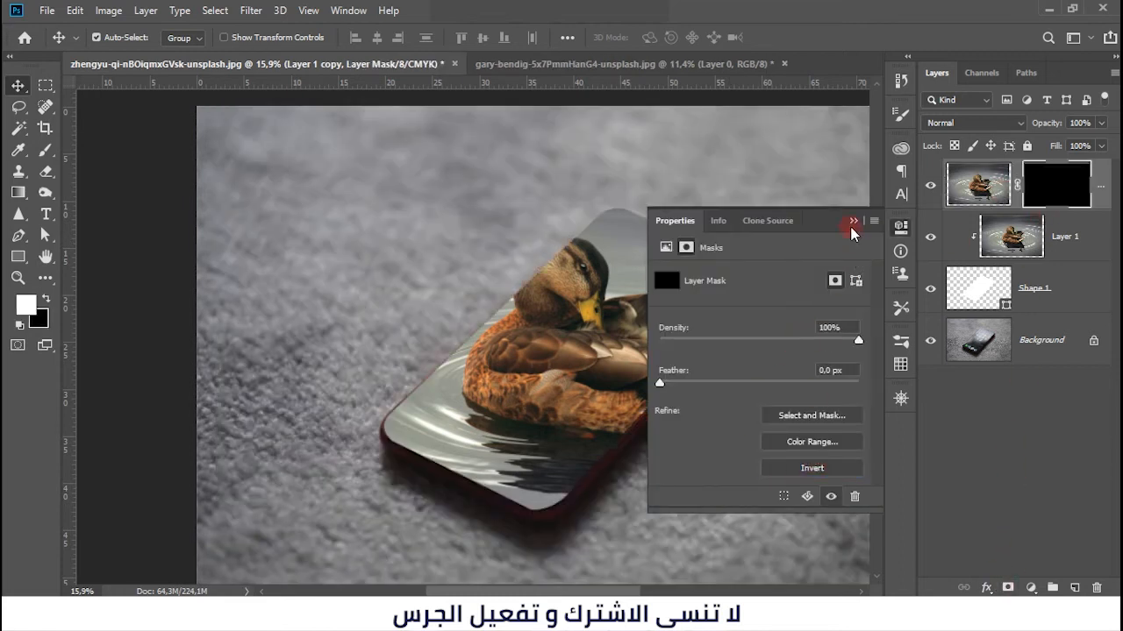
left_click(853, 220)
Paint white on the copy's mask with a soft brush to reveal the duck's head beyond the phone's edge
left_click(46, 149)
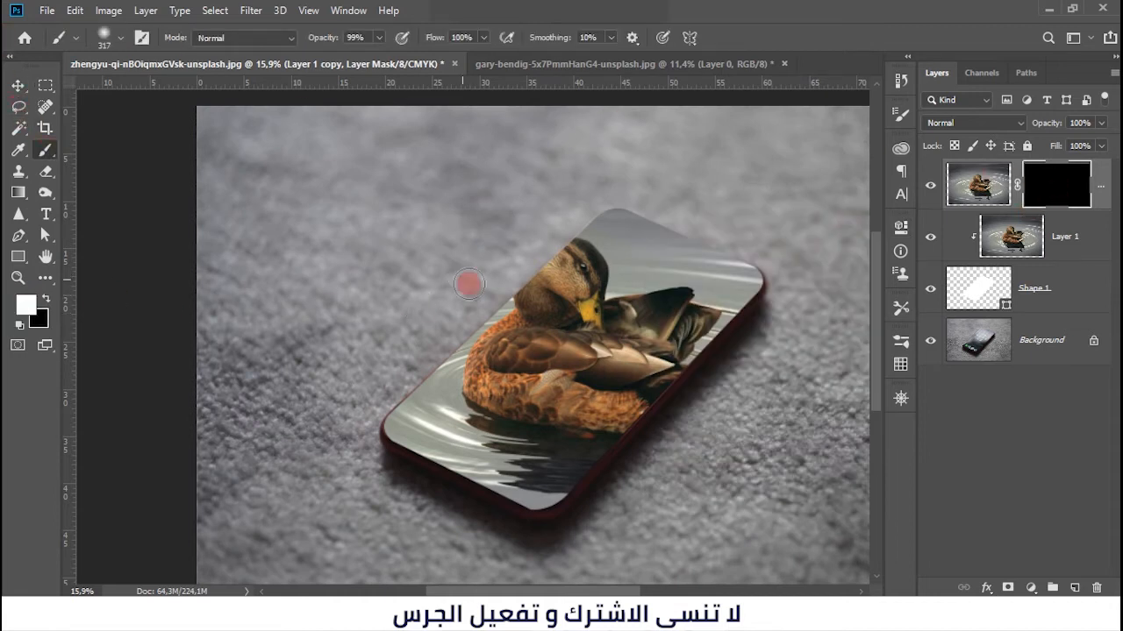
scroll(524, 269, "up", 3)
mouse_move(589, 262)
left_mouse_down()
mouse_move(567, 280)
mouse_move(557, 270)
mouse_move(539, 306)
mouse_move(497, 297)
mouse_move(507, 295)
mouse_move(464, 338)
mouse_move(491, 351)
left_mouse_up()
Paint black on the copy's mask with a small soft brush to clean the area beside the duck's neck at the phone's edge
scroll(534, 298, "up", 3)
scroll(477, 332, "up", 4)
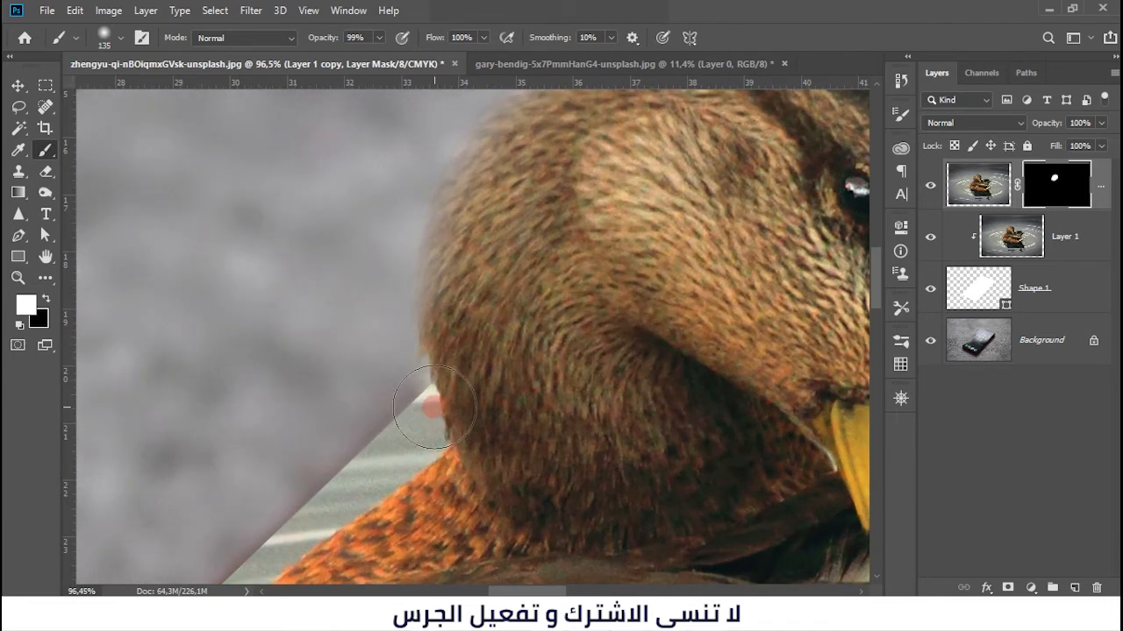
key("x")
left_click_drag(392, 409, 362, 415)
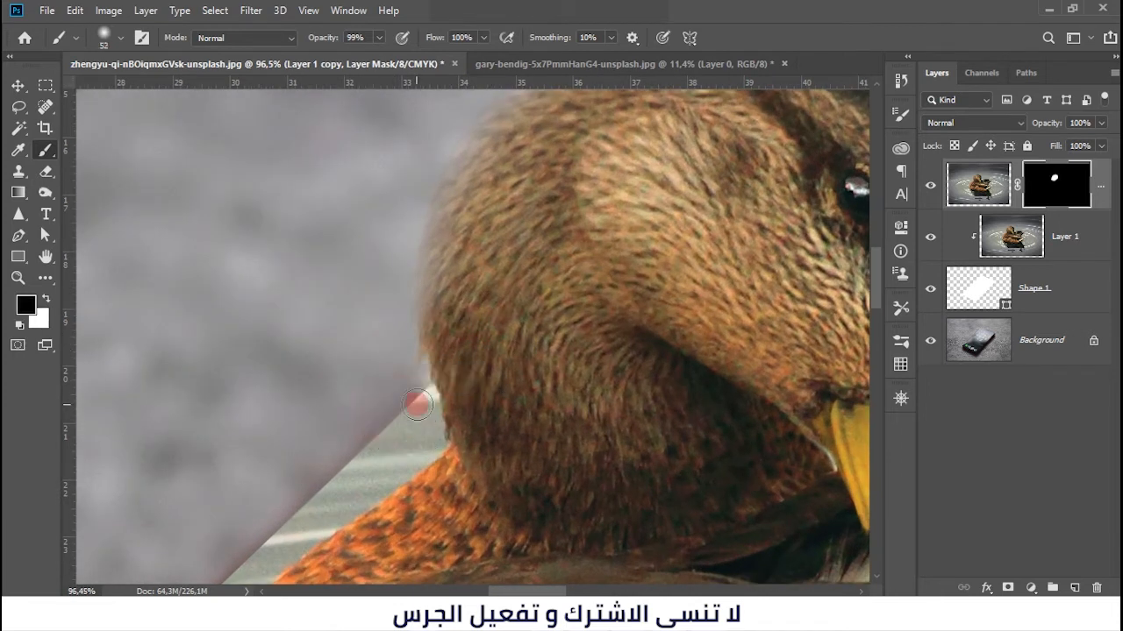
left_click_drag(407, 380, 405, 358)
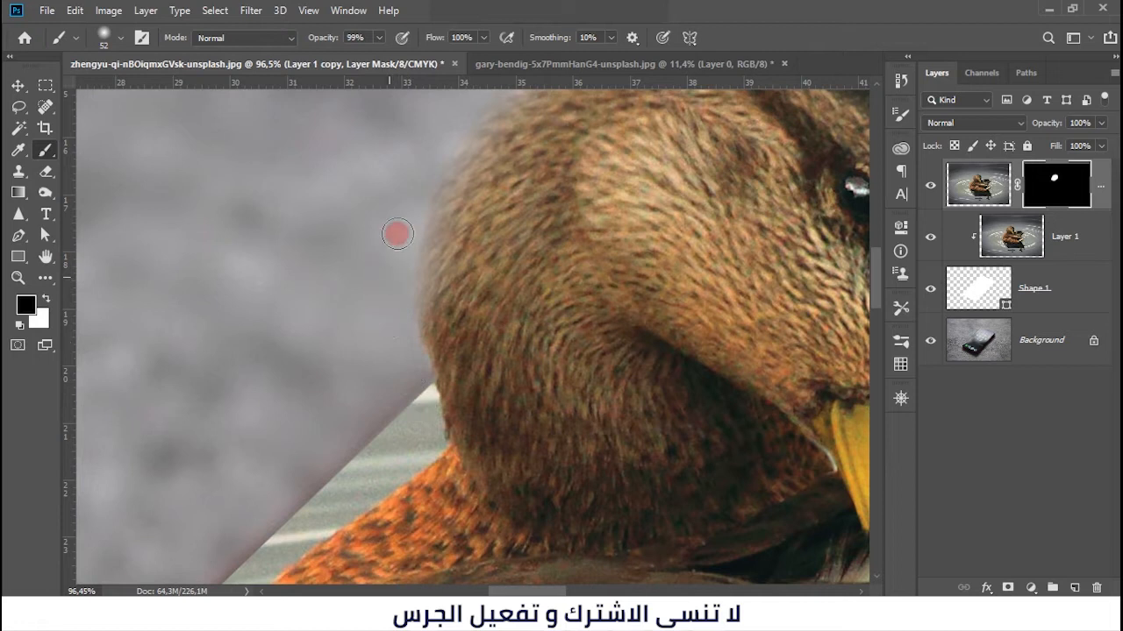
Paint white on the mask along the back of the duck's head and neck to restore the soft feather edge
key("x")
mouse_move(450, 267)
left_mouse_down()
mouse_move(446, 309)
mouse_move(461, 339)
left_mouse_up()
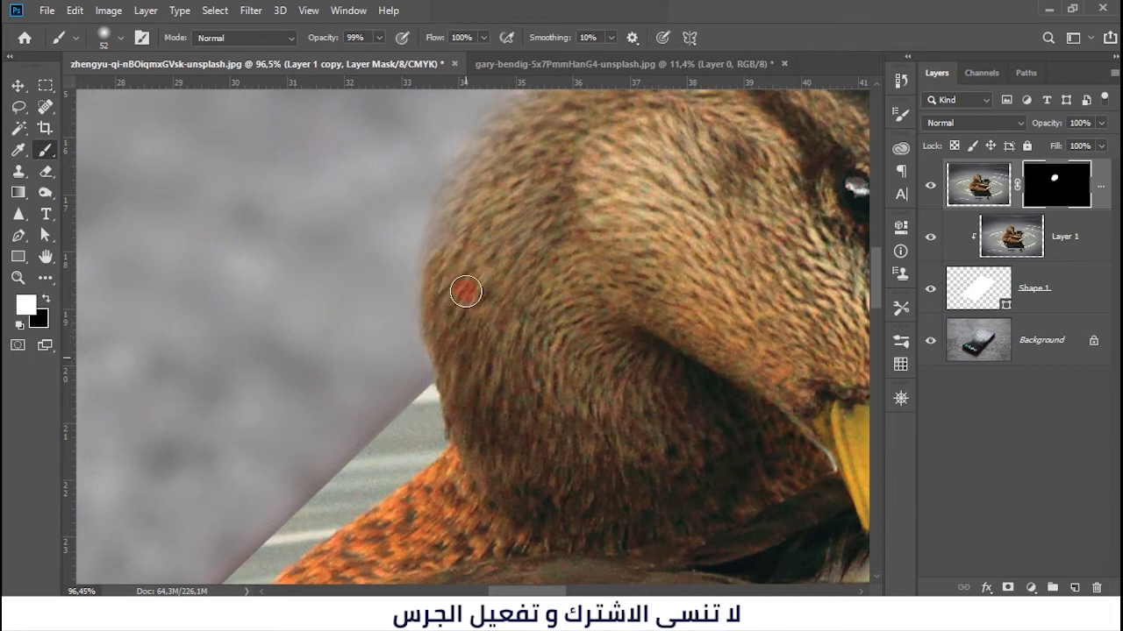
left_click_drag(471, 235, 450, 365)
mouse_move(749, 186)
left_mouse_down()
mouse_move(783, 169)
mouse_move(704, 169)
mouse_move(658, 190)
mouse_move(689, 165)
mouse_move(611, 176)
mouse_move(636, 167)
mouse_move(516, 234)
mouse_move(504, 276)
mouse_move(531, 231)
mouse_move(465, 303)
mouse_move(485, 276)
mouse_move(424, 381)
mouse_move(458, 343)
mouse_move(470, 296)
mouse_move(430, 358)
mouse_move(416, 449)
left_mouse_up()
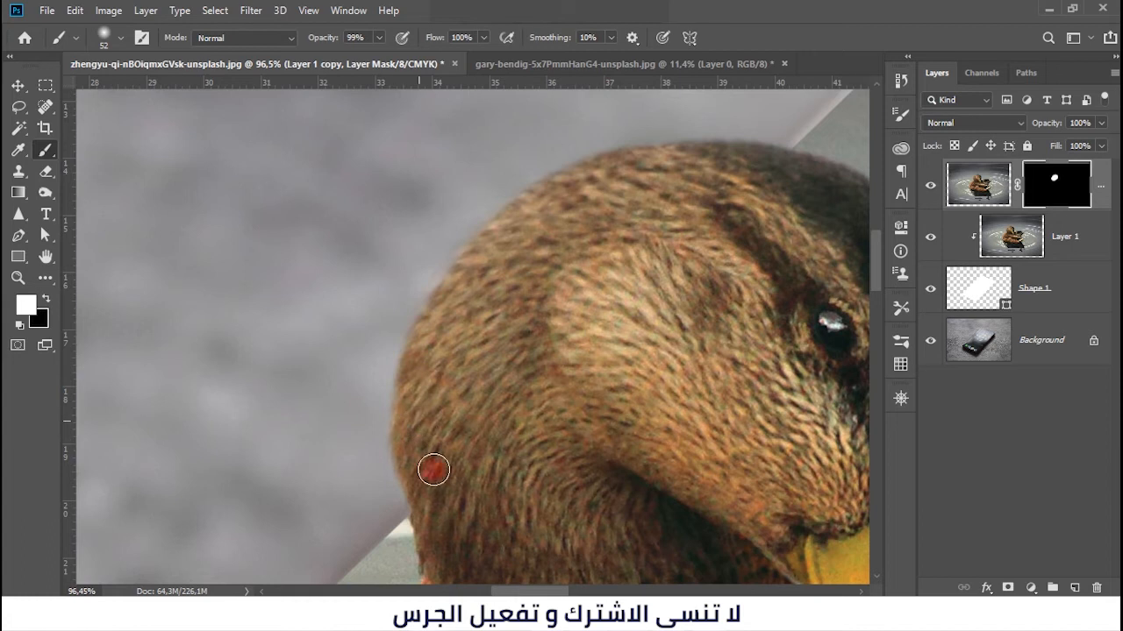
scroll(397, 414, "down", 3)
scroll(426, 448, "up", 3)
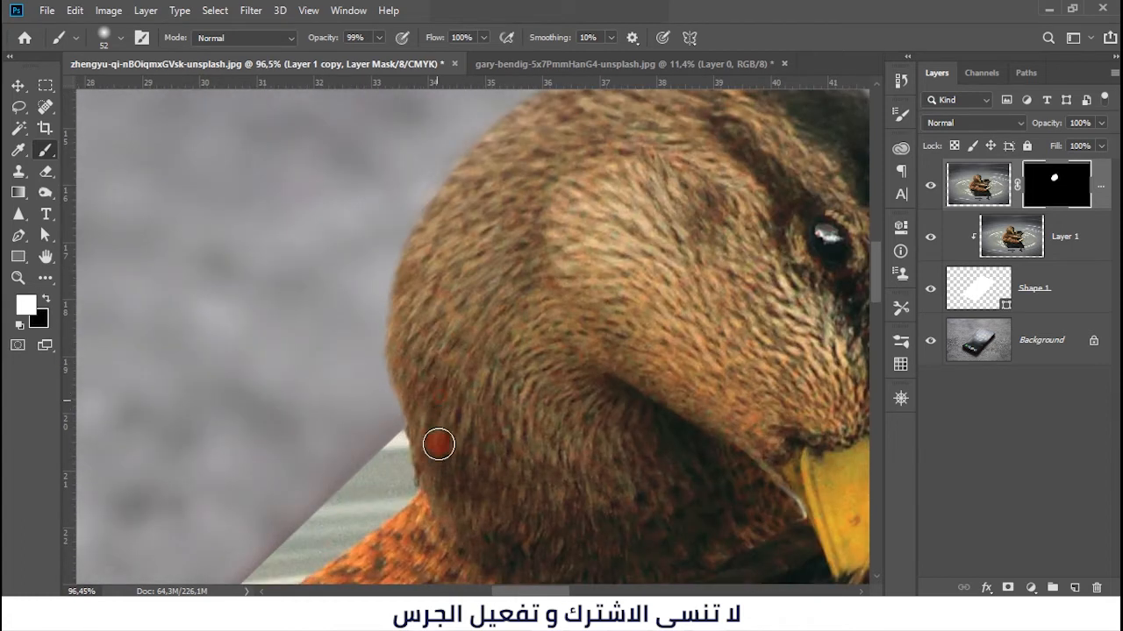
left_click_drag(593, 273, 409, 482)
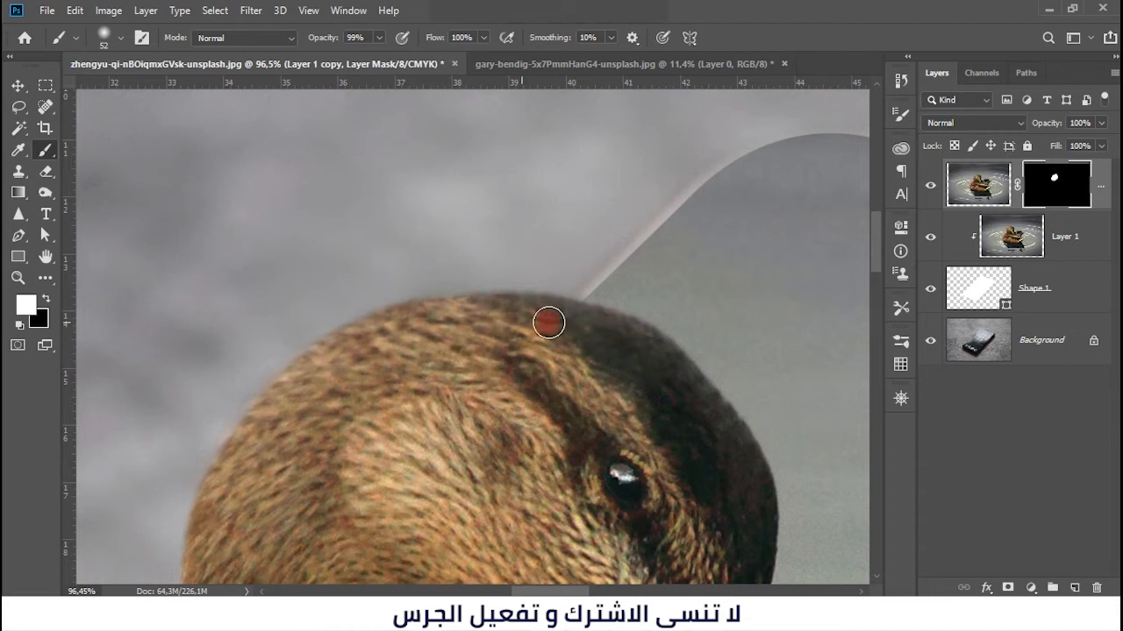
Paint white on the mask along the crown of the duck's head where it crosses the phone's edge
left_click_drag(420, 326, 436, 328)
mouse_move(304, 412)
left_mouse_down()
mouse_move(272, 404)
mouse_move(231, 456)
mouse_move(227, 494)
mouse_move(250, 428)
mouse_move(340, 350)
mouse_move(478, 334)
left_mouse_up()
left_click_drag(574, 350, 848, 290)
scroll(816, 276, "up", 4)
mouse_move(783, 273)
left_mouse_down()
mouse_move(450, 320)
mouse_move(500, 320)
mouse_move(529, 280)
mouse_move(460, 293)
mouse_move(368, 350)
mouse_move(400, 316)
mouse_move(314, 382)
mouse_move(264, 459)
mouse_move(288, 444)
mouse_move(368, 286)
mouse_move(494, 206)
mouse_move(623, 189)
mouse_move(346, 257)
mouse_move(236, 349)
mouse_move(305, 314)
mouse_move(230, 383)
mouse_move(431, 126)
left_mouse_up()
Touch up the mask in white along the back of the duck's head
key("x")
key("x")
left_click_drag(488, 218, 449, 317)
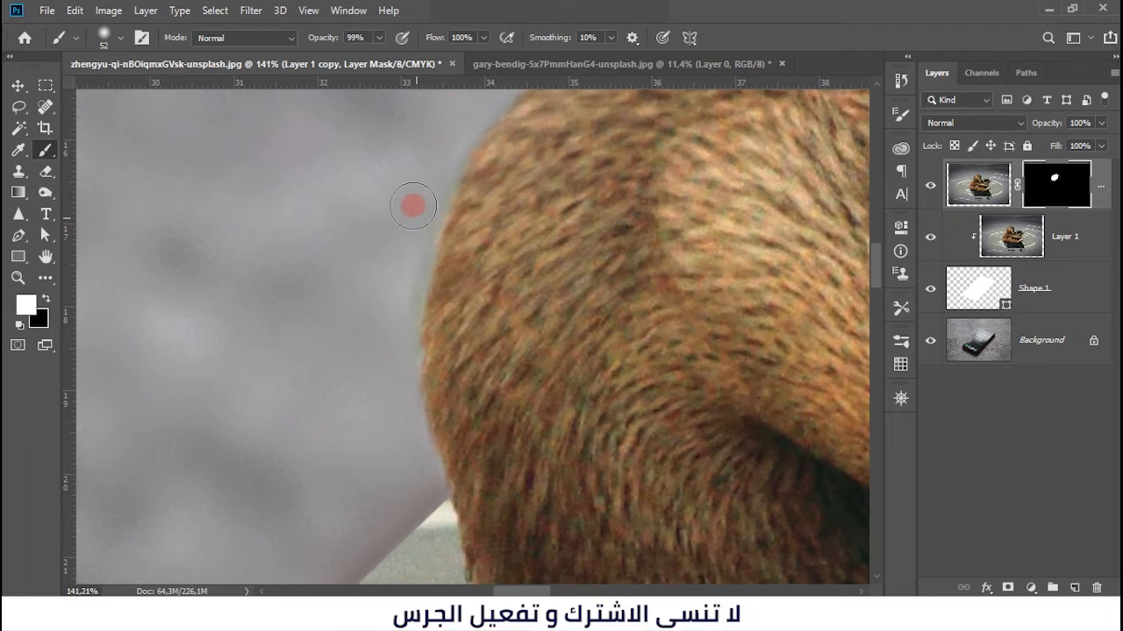
key("x")
scroll(444, 329, "down", 3)
scroll(445, 329, "down", 6)
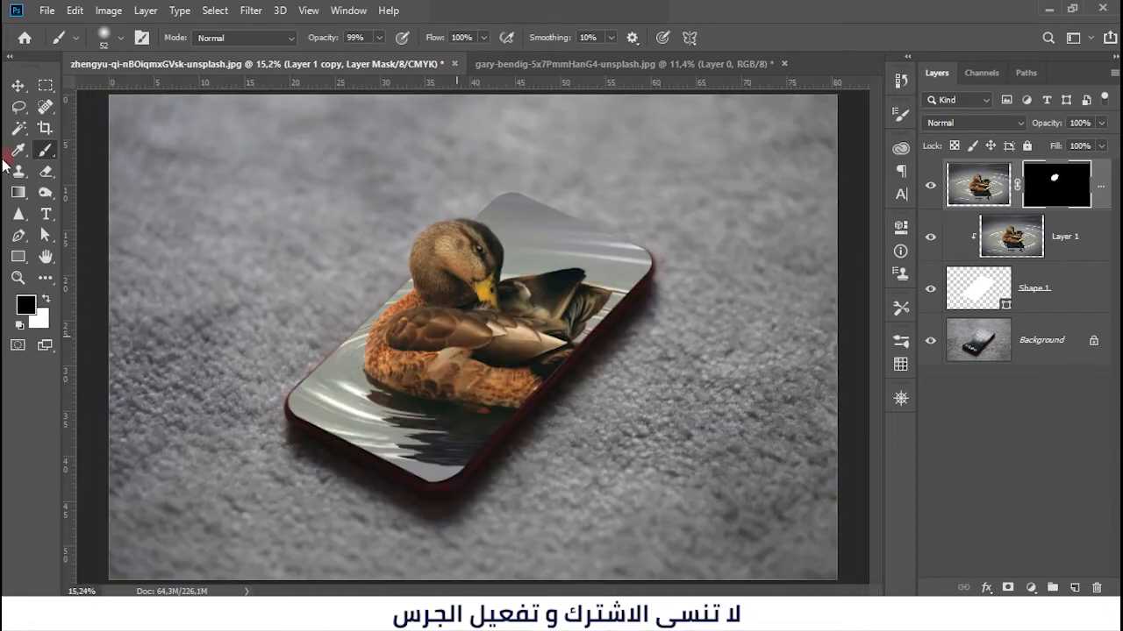
left_click(19, 85)
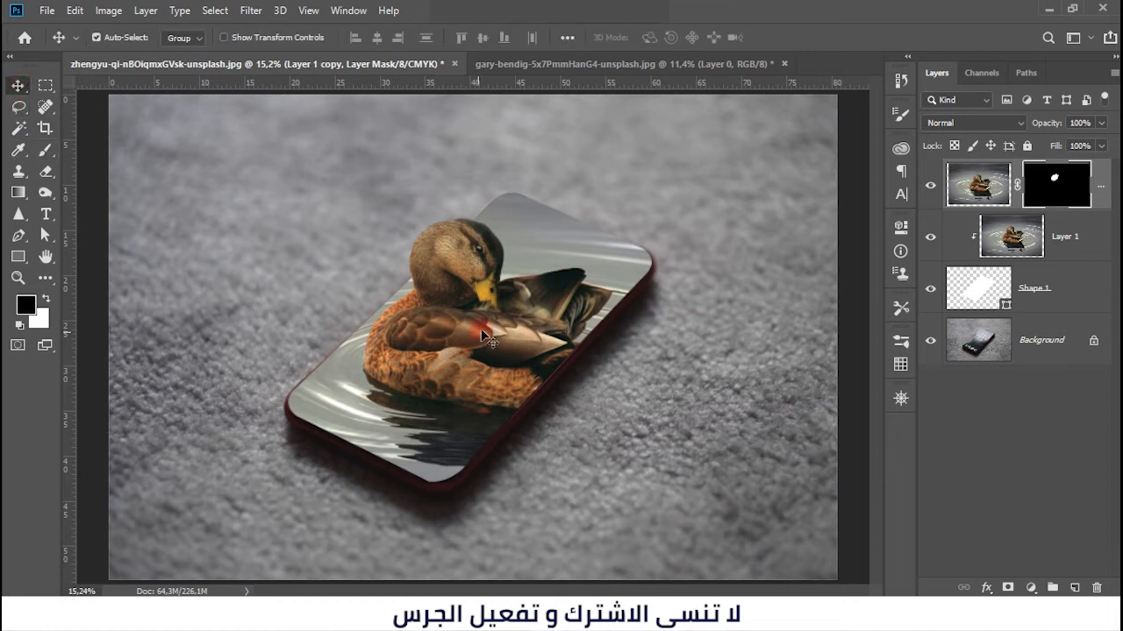
left_click(1079, 234)
left_click(972, 180, "ctrl")
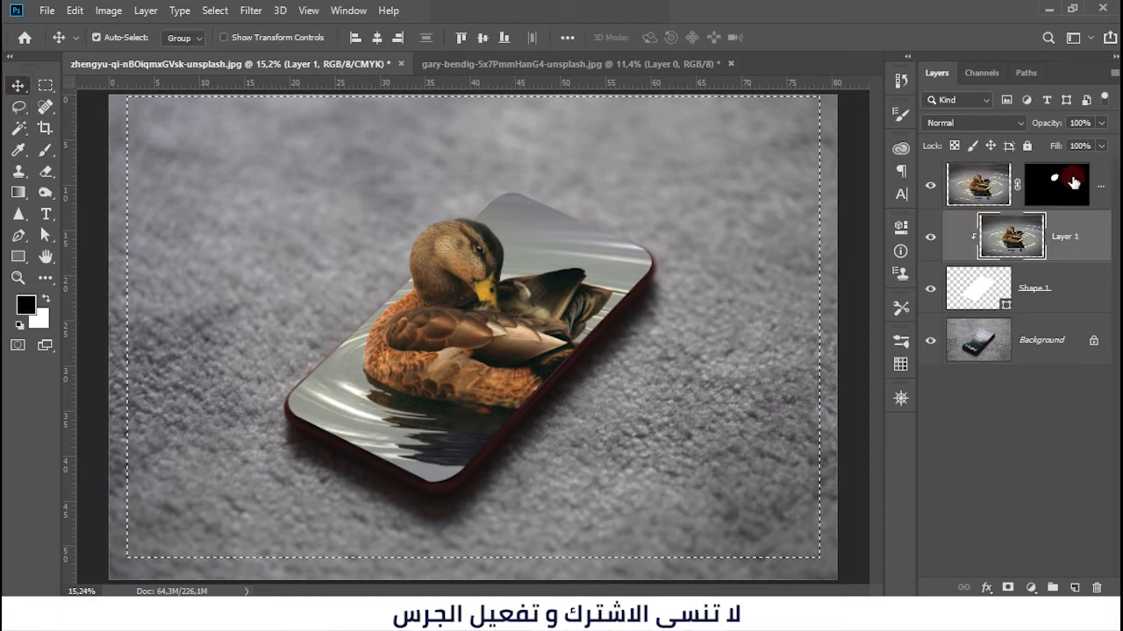
key("ctrl+d")
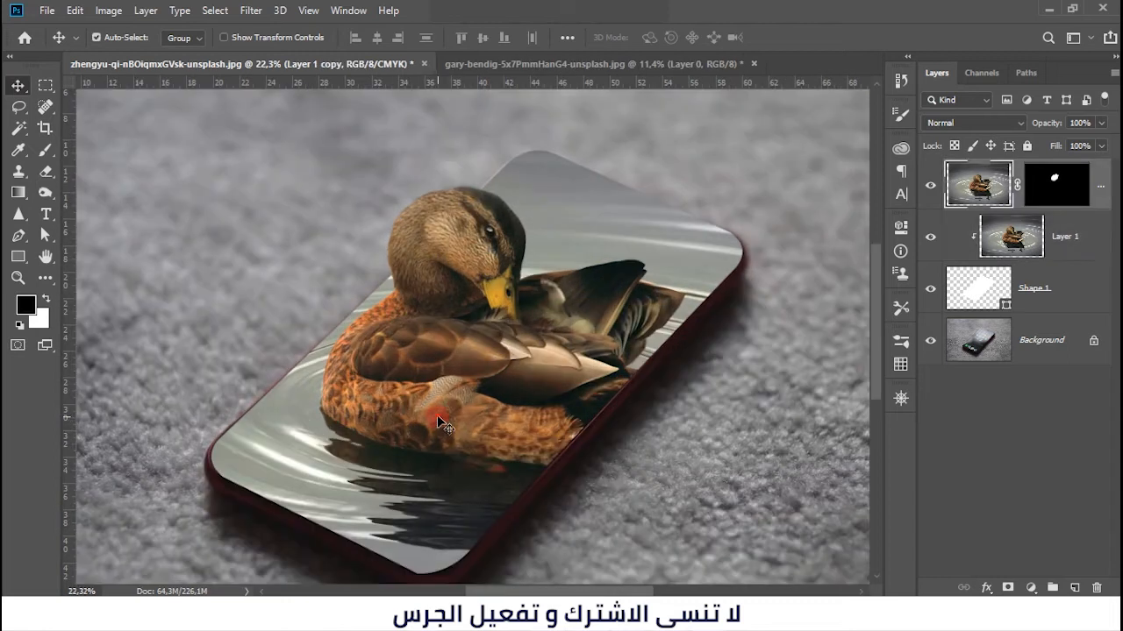
Try the Darken blend mode on Layer 1, hide and reshow Shape 1, and return Layer 1 to Normal
left_click(443, 419, "ctrl")
left_click(987, 129)
left_click(963, 124)
scroll(963, 124, "down", 1)
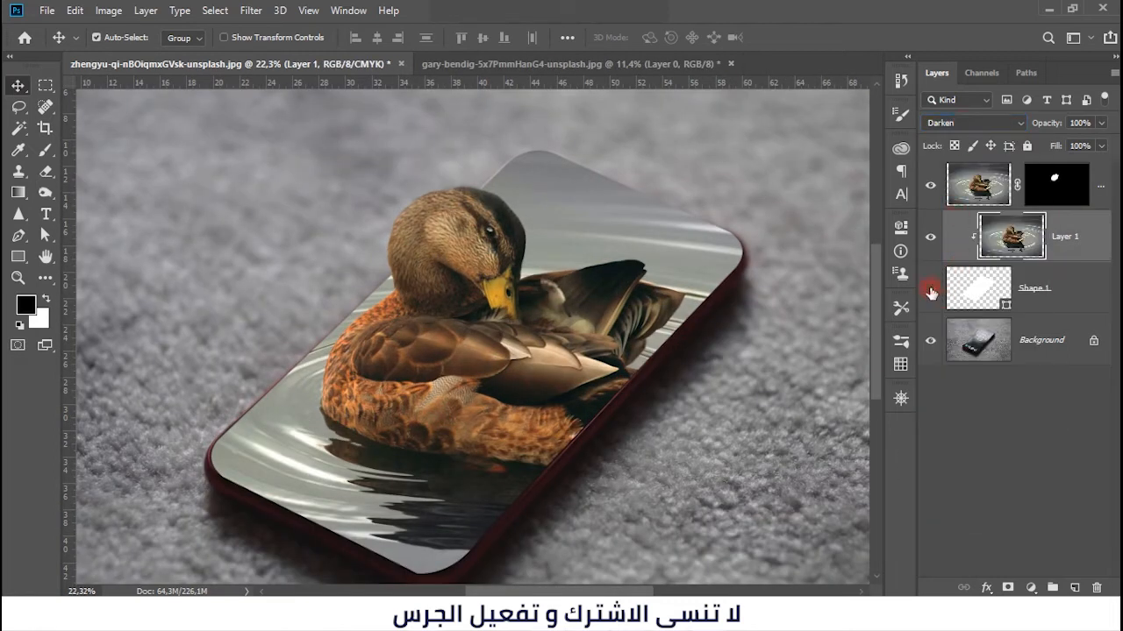
left_click(930, 289)
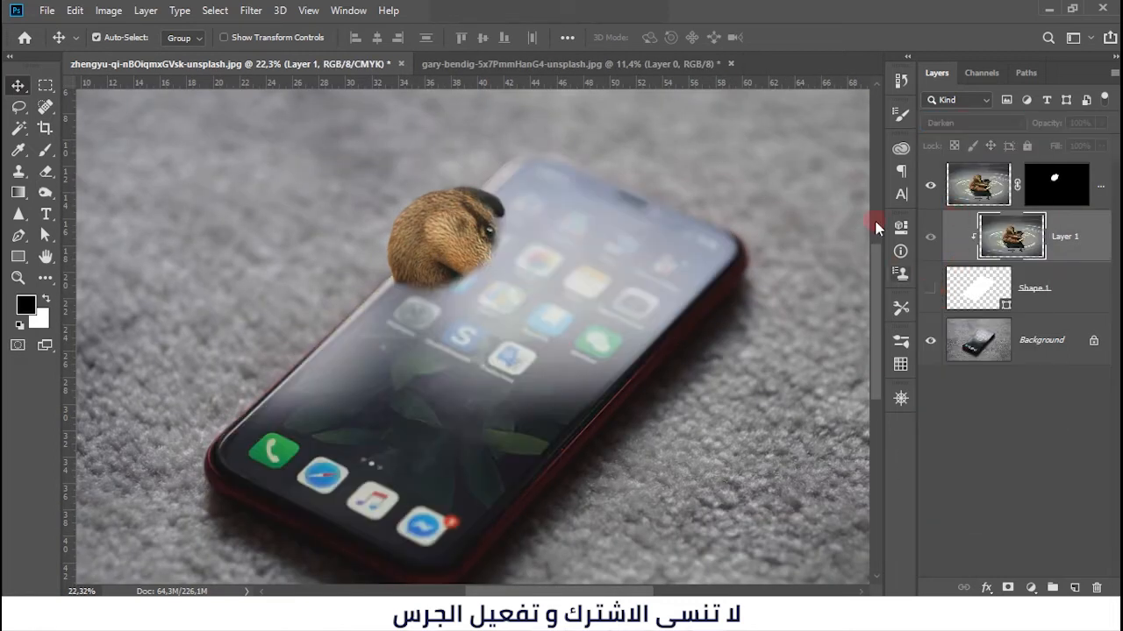
left_click_drag(927, 239, 931, 274)
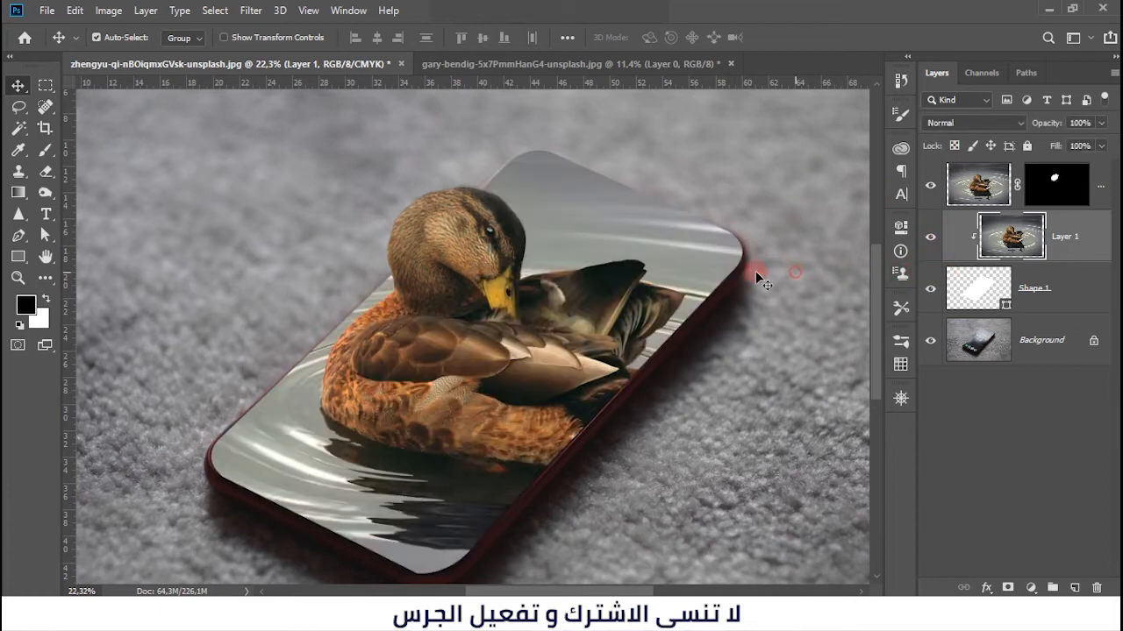
left_click(795, 272)
Try the Multiply blend mode on the Shape 1 layer and view the whole composite
scroll(757, 249, "down", 5)
scroll(449, 286, "up", 4)
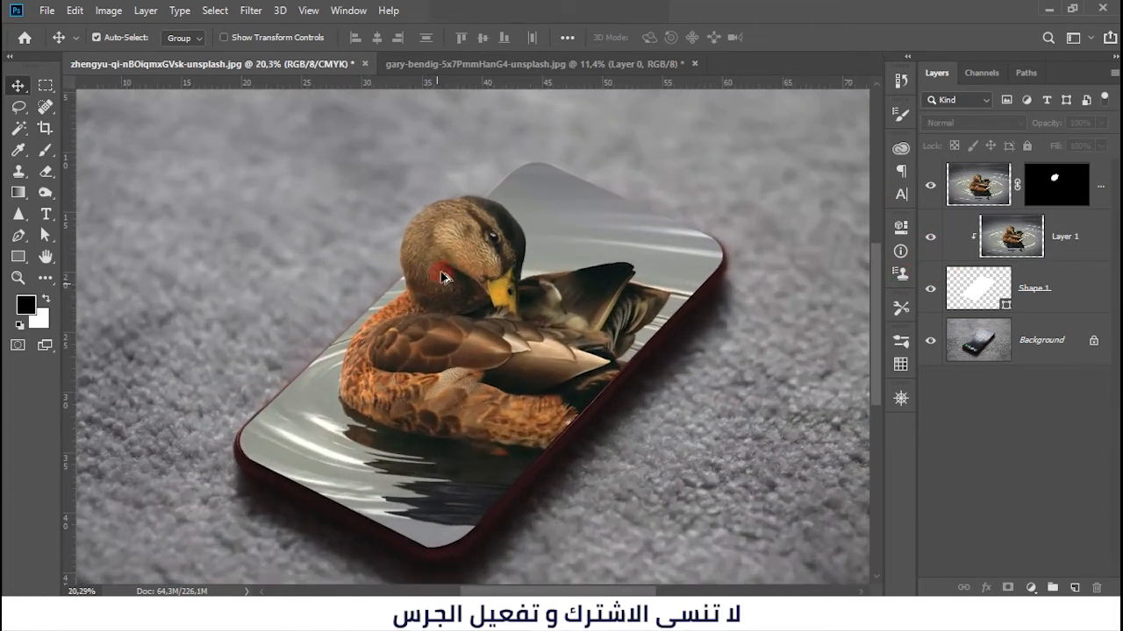
left_click(583, 226)
left_click(1053, 299)
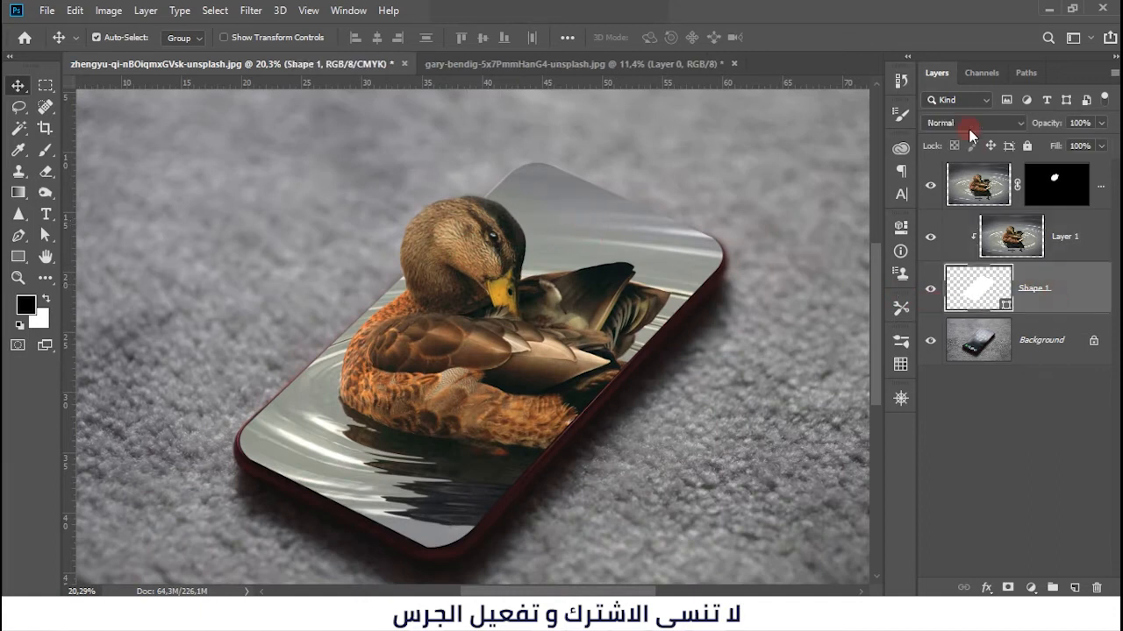
scroll(957, 121, "down", 2)
scroll(958, 121, "up", 2)
scroll(957, 121, "down", 2)
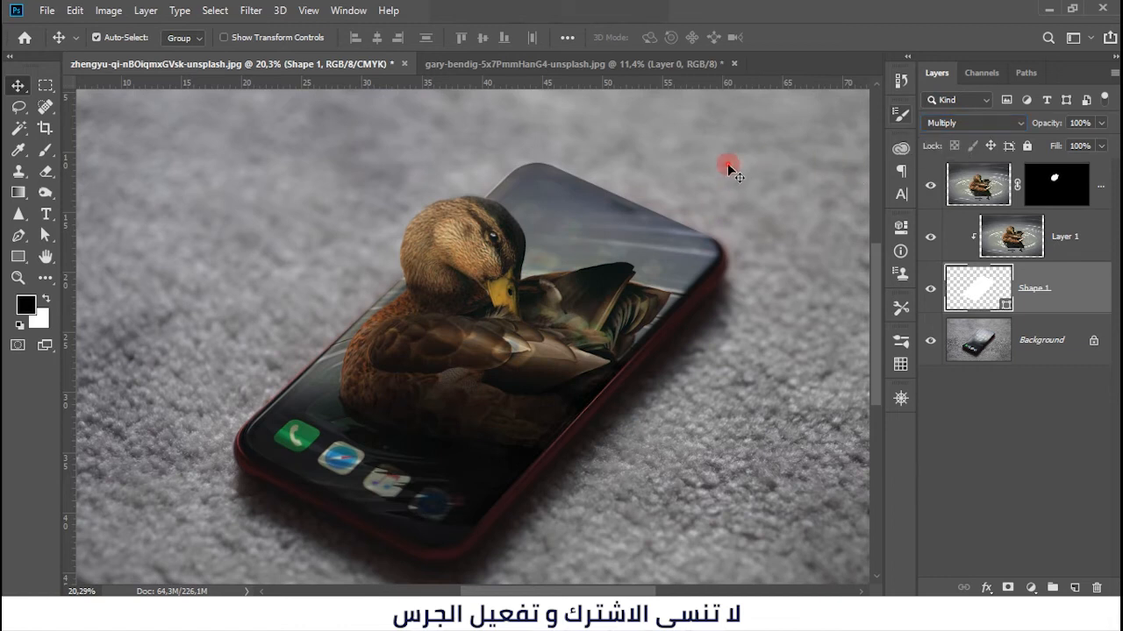
left_click(753, 190)
key("ctrl+0")
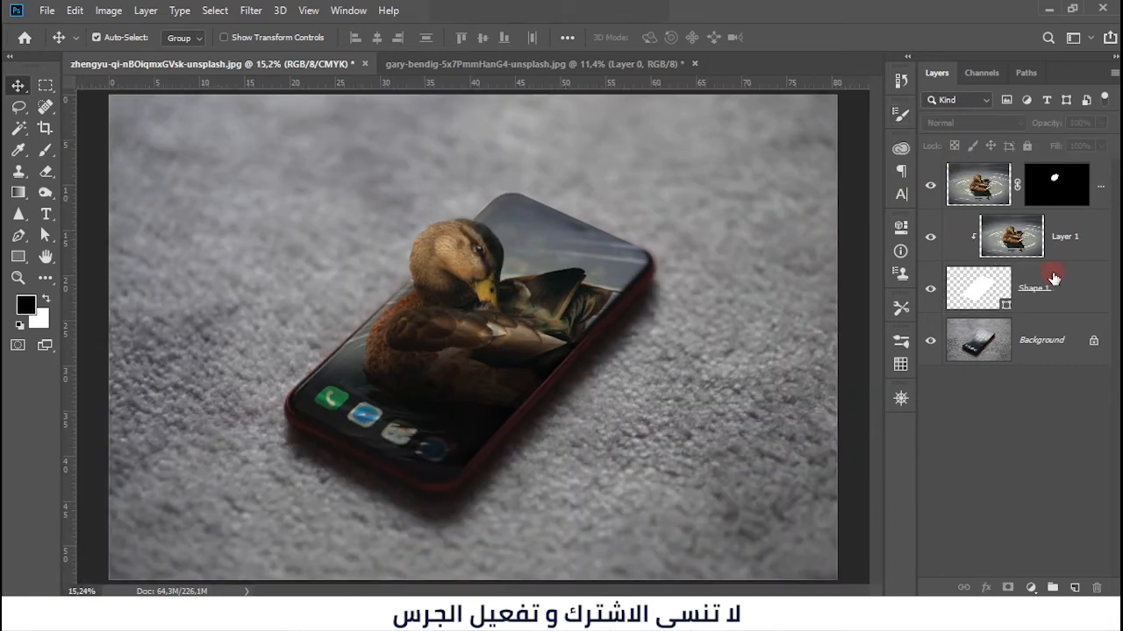
Set the Shape 1 layer's blend mode to Hard Light and inspect the composite
left_click(1053, 277)
scroll(957, 123, "down", 5)
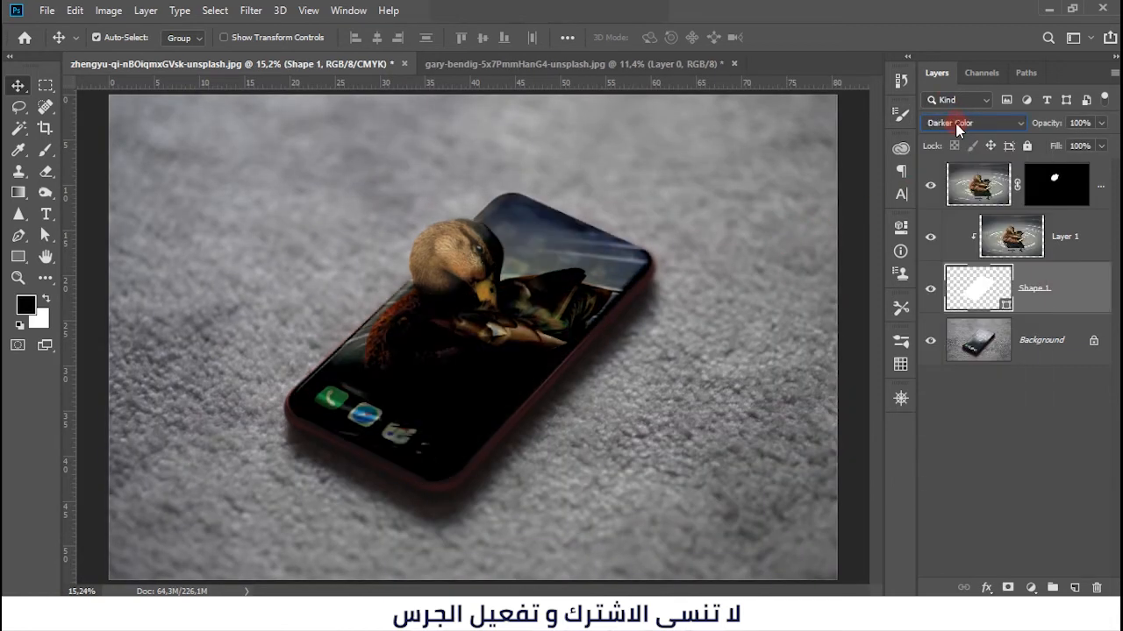
scroll(957, 129, "down", 9)
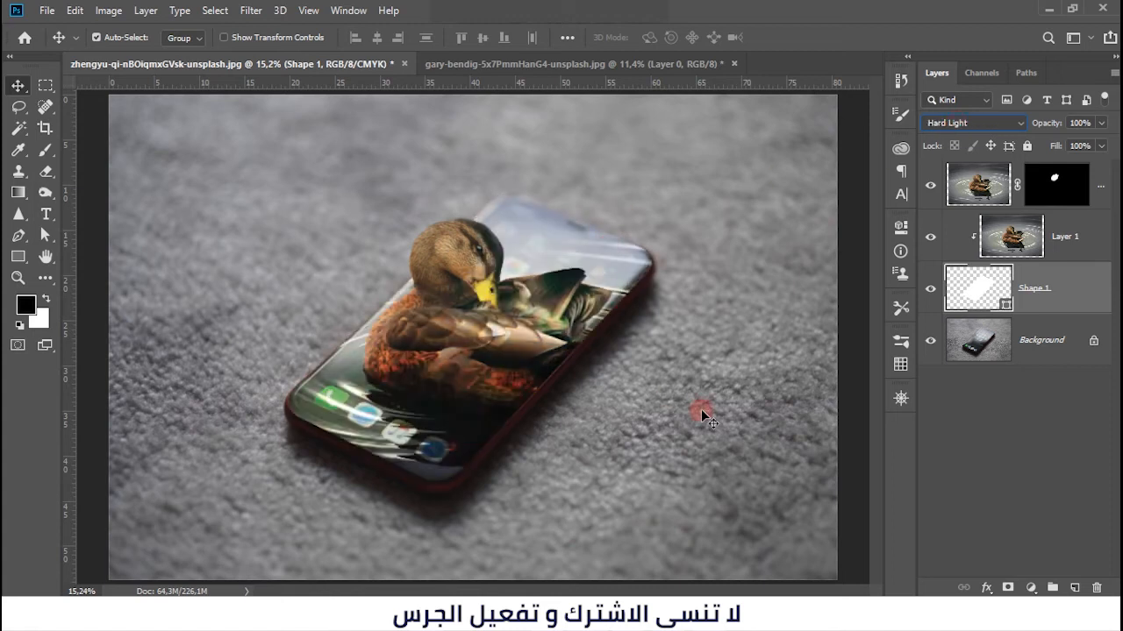
left_click(790, 359)
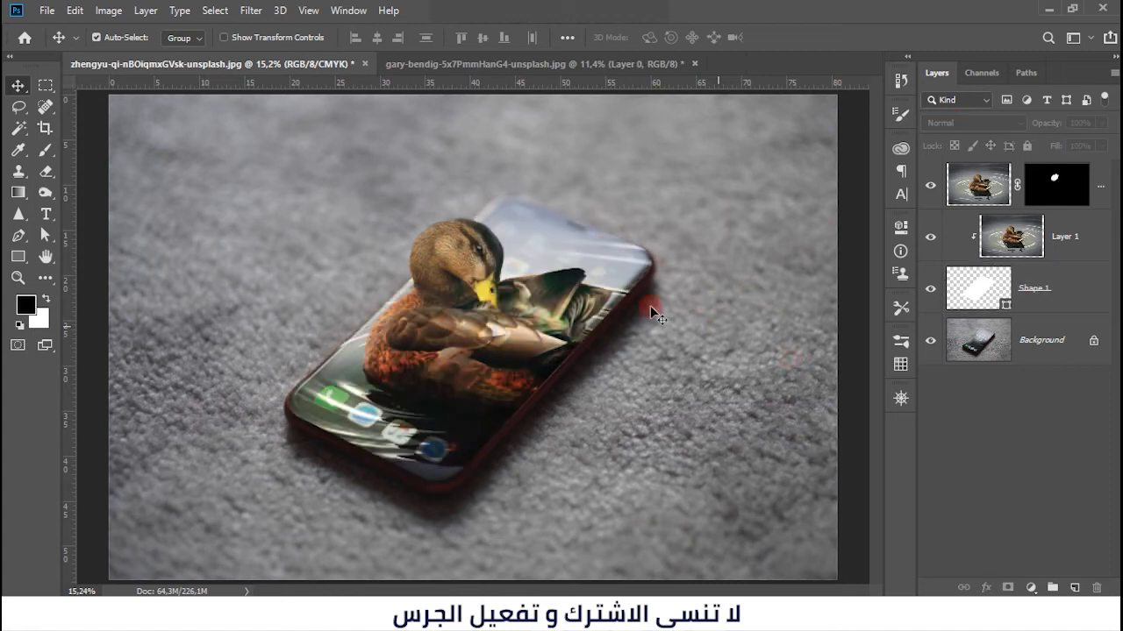
scroll(390, 248, "up", 7)
scroll(525, 279, "down", 5)
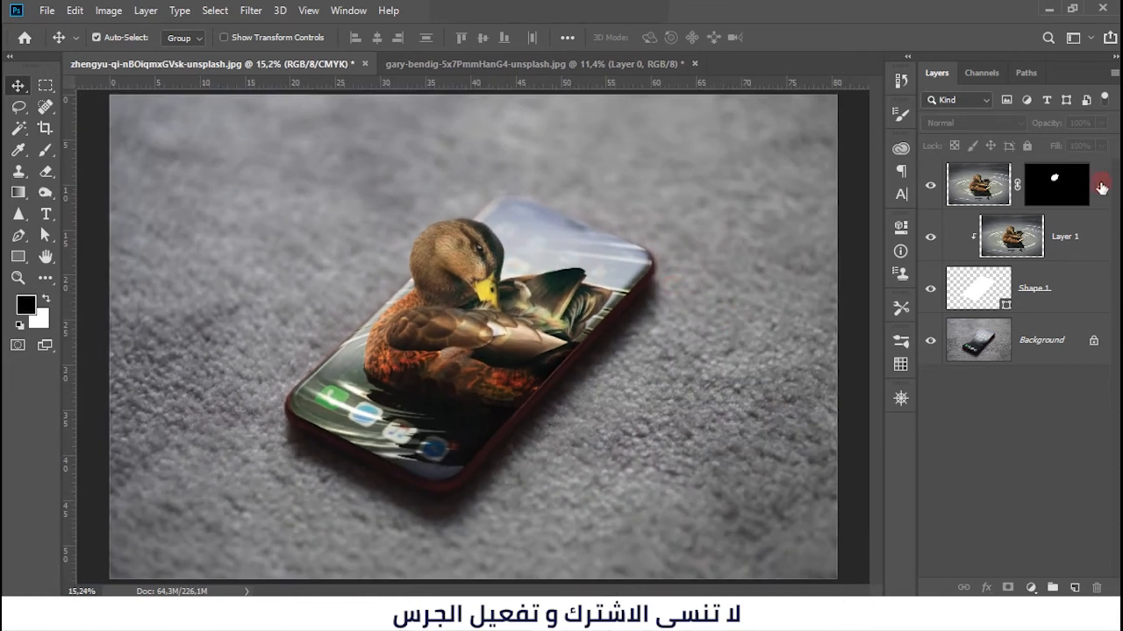
Stamp all visible layers into a new top layer and open it in the Camera Raw filter
key("ctrl+shift+alt+e")
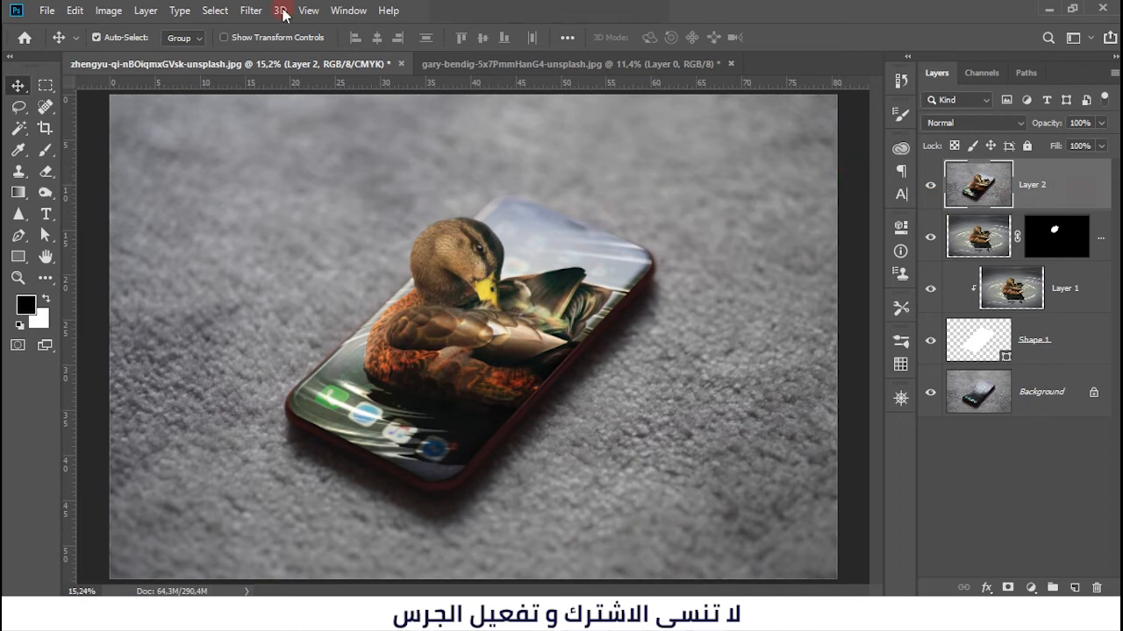
left_click(240, 10)
left_click(276, 111)
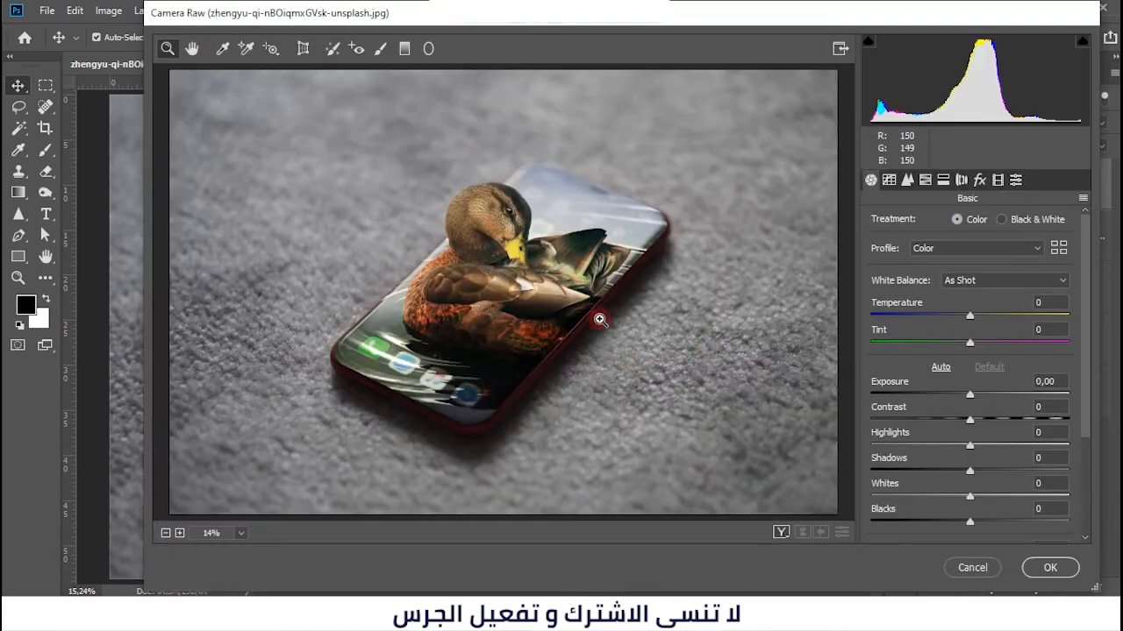
Try warming the white balance by setting Temperature to +8 with Tint at 0
left_click(499, 237)
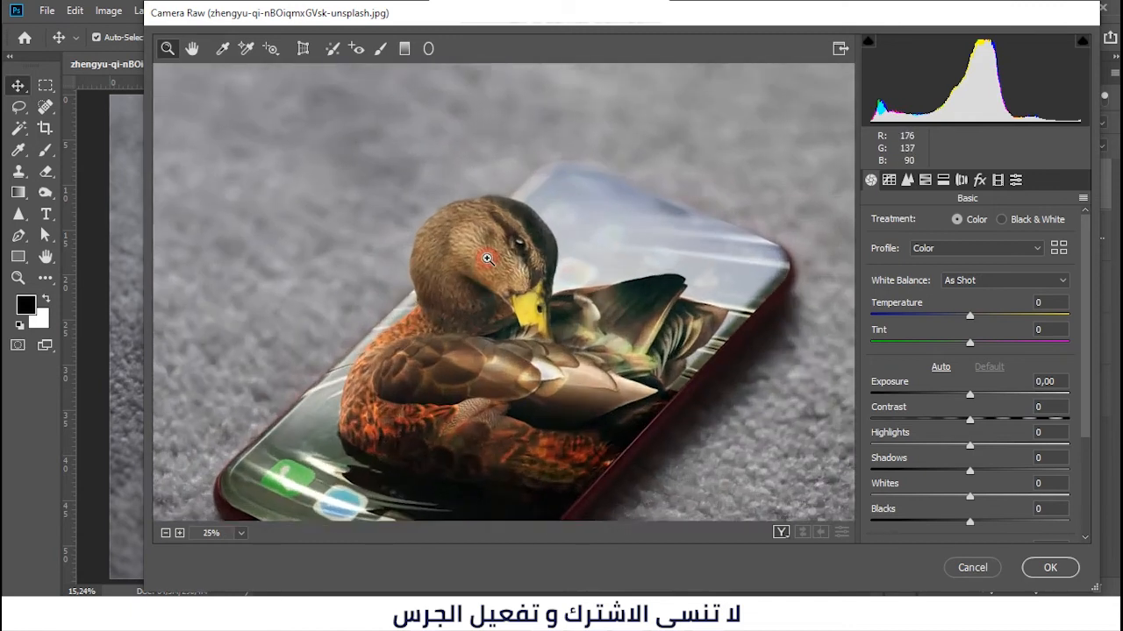
scroll(535, 270, "down", 2)
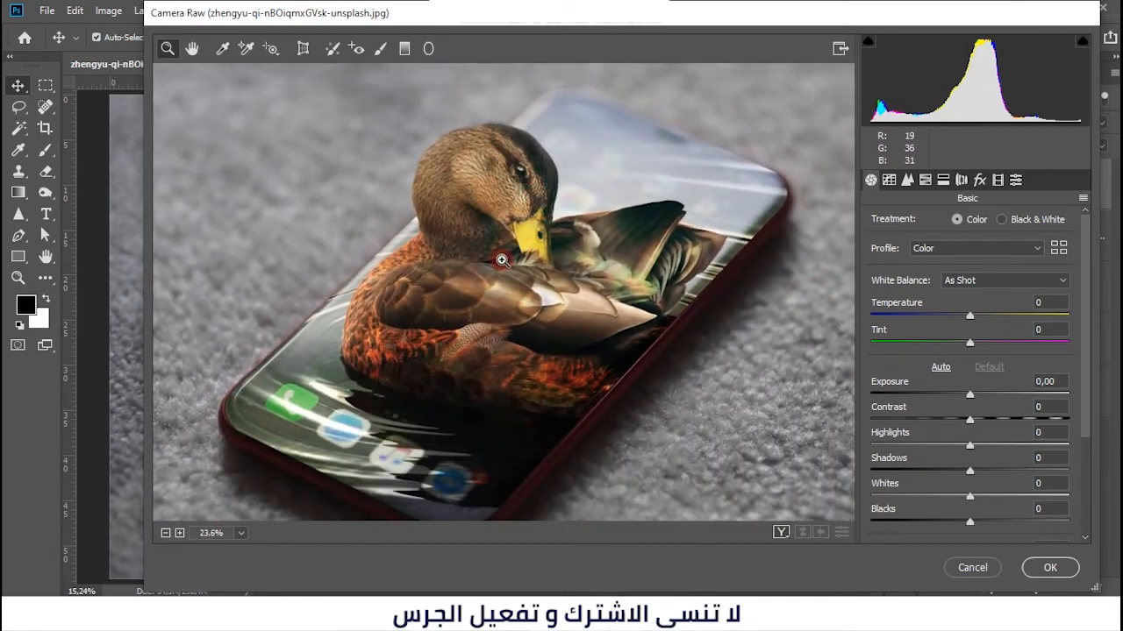
scroll(737, 300, "down", 1)
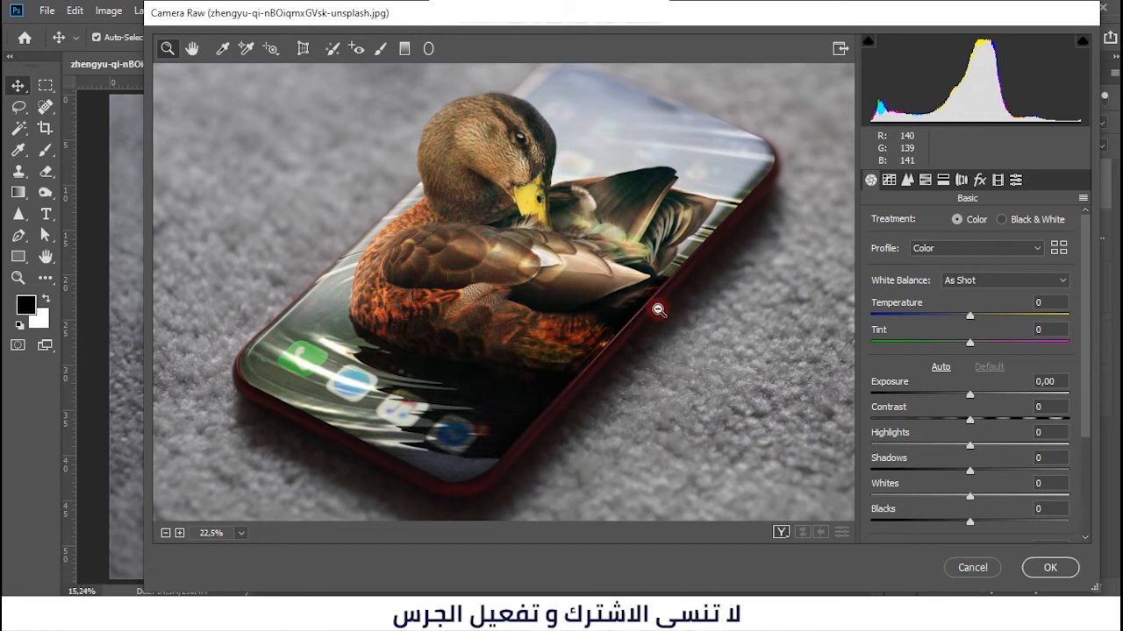
left_click_drag(969, 316, 970, 346)
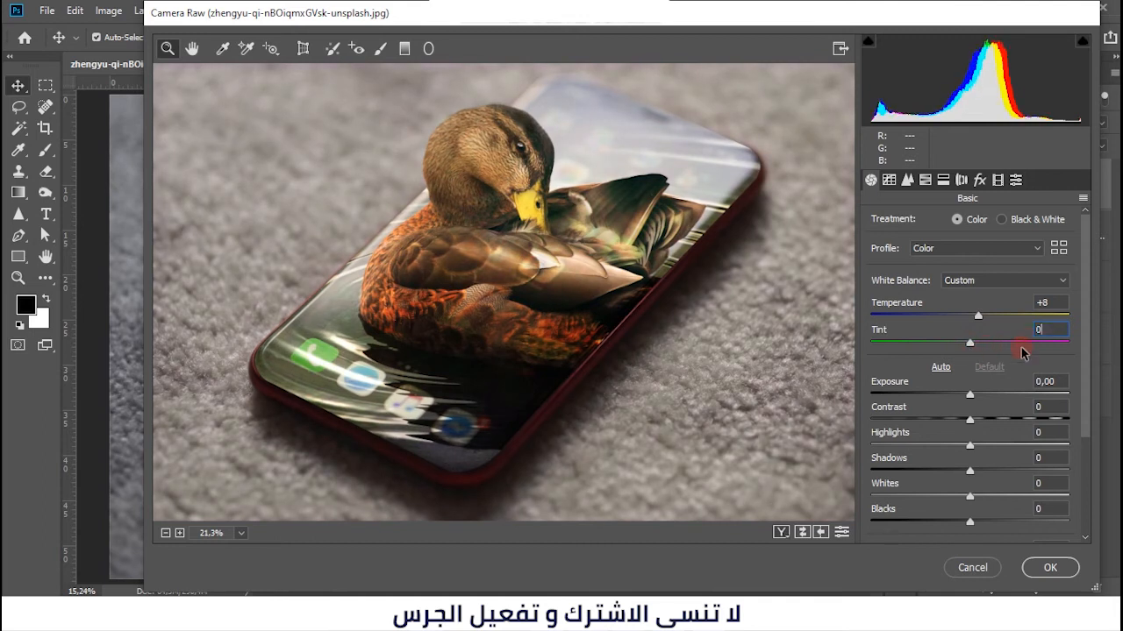
scroll(464, 257, "down", 1)
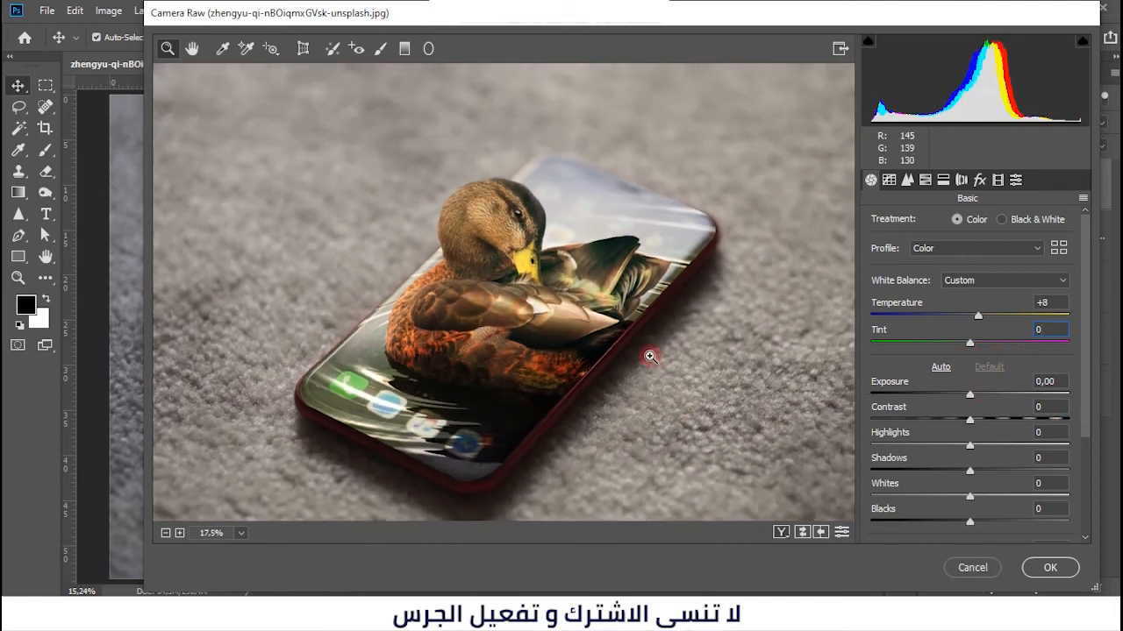
Set Exposure to +0,20, Contrast to +20, Highlights to +9, Shadows to -2, Whites to -18 and Blacks to -40
scroll(799, 397, "down", 1)
left_click_drag(971, 397, 928, 488)
scroll(988, 439, "down", 1)
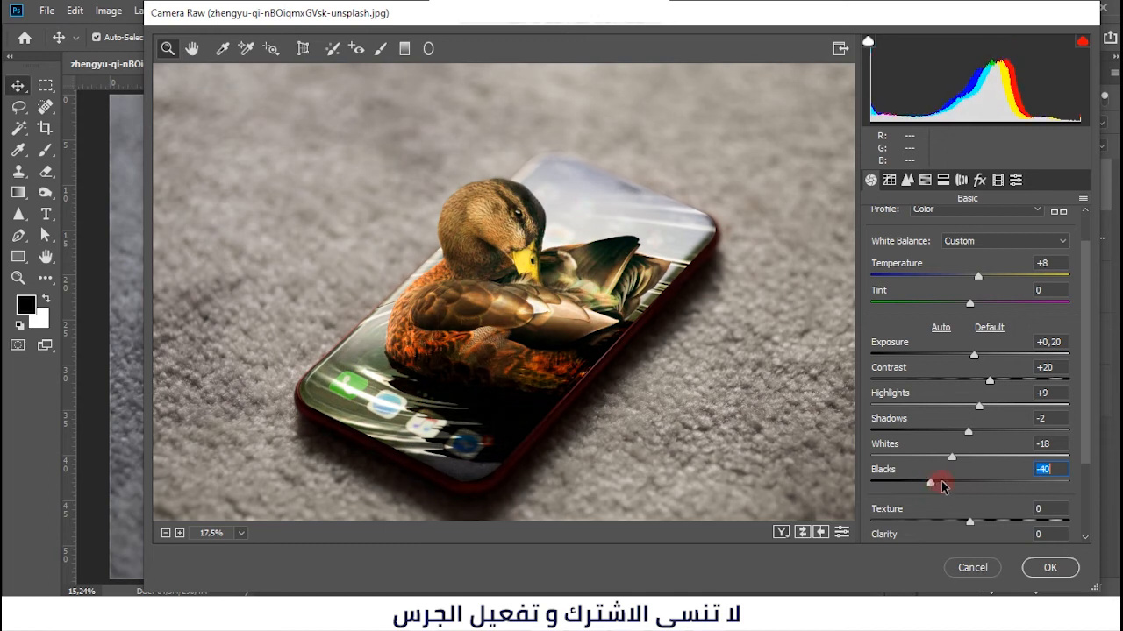
Set Blacks to -25, Texture to +16, Clarity to +2, Dehaze to +5 and Vibrance to +8, comparing with the original settings
scroll(973, 447, "down", 3)
left_click_drag(968, 419, 977, 469)
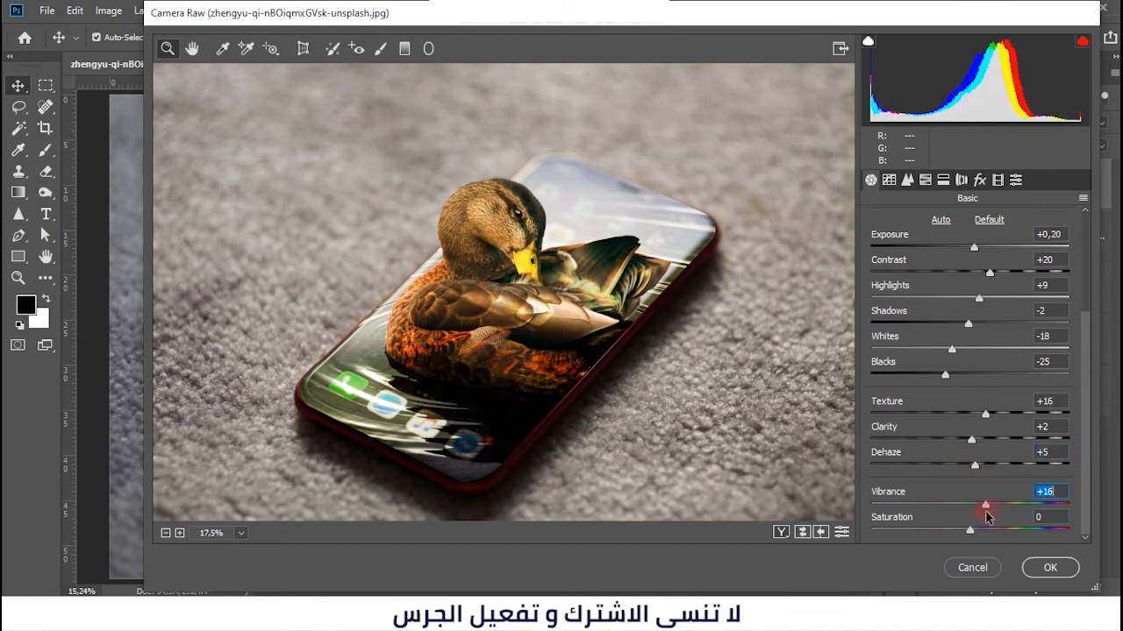
left_click(818, 533)
left_click(818, 533)
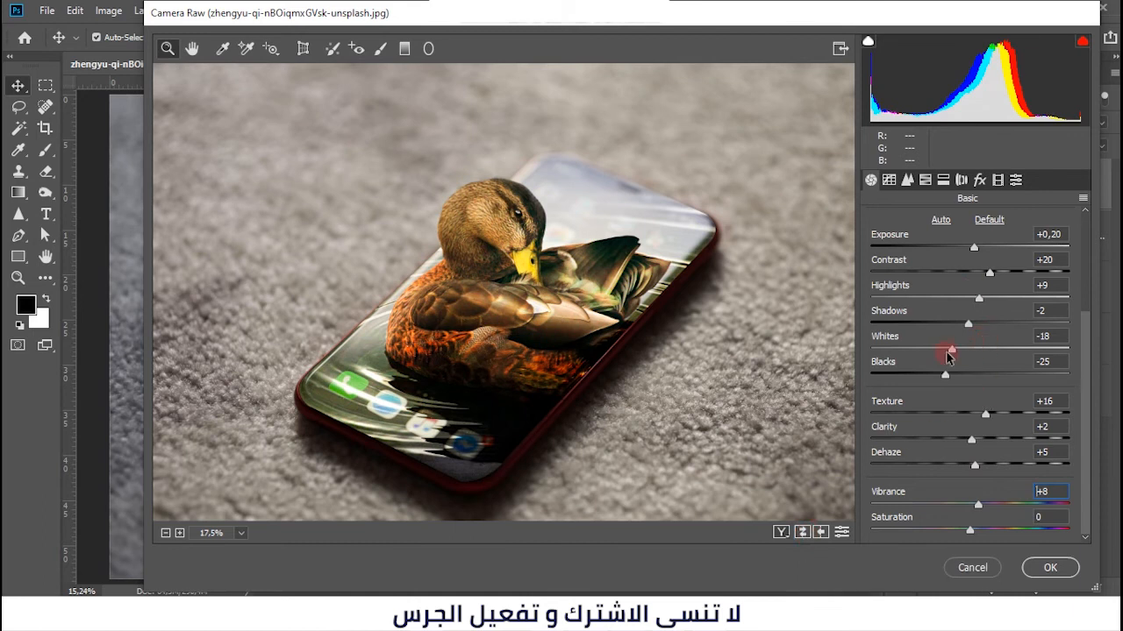
Set Blacks to -13 and reset the white balance Temperature to 0
left_click_drag(954, 380, 959, 394)
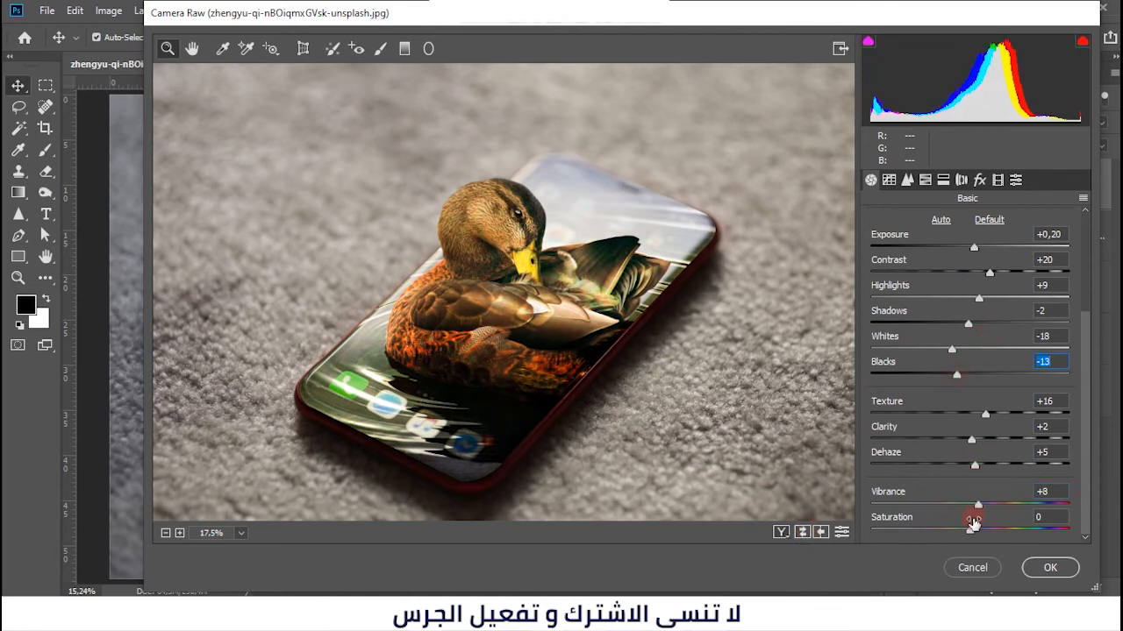
scroll(973, 327, "up", 4)
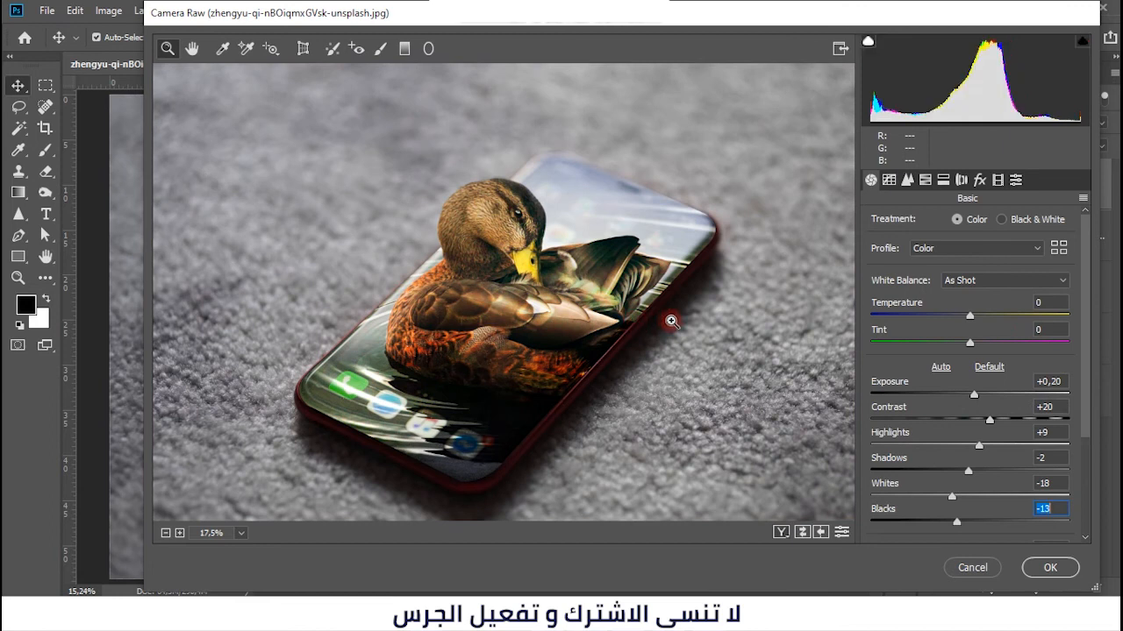
Compare the image before and after the basic tonal adjustments
left_click(801, 533)
left_click(801, 533)
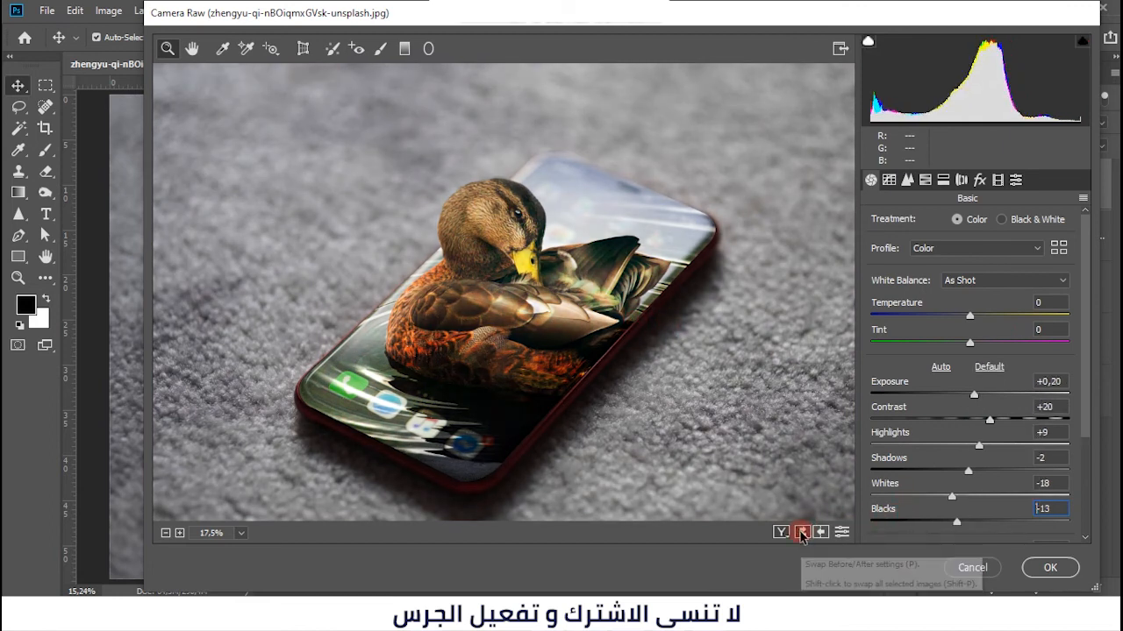
Sharpen the composite's details with Sharpening Amount 63, Radius 1,7 and Detail 49, checking the effect on the duck's feathers
left_click(889, 183)
left_click(906, 184)
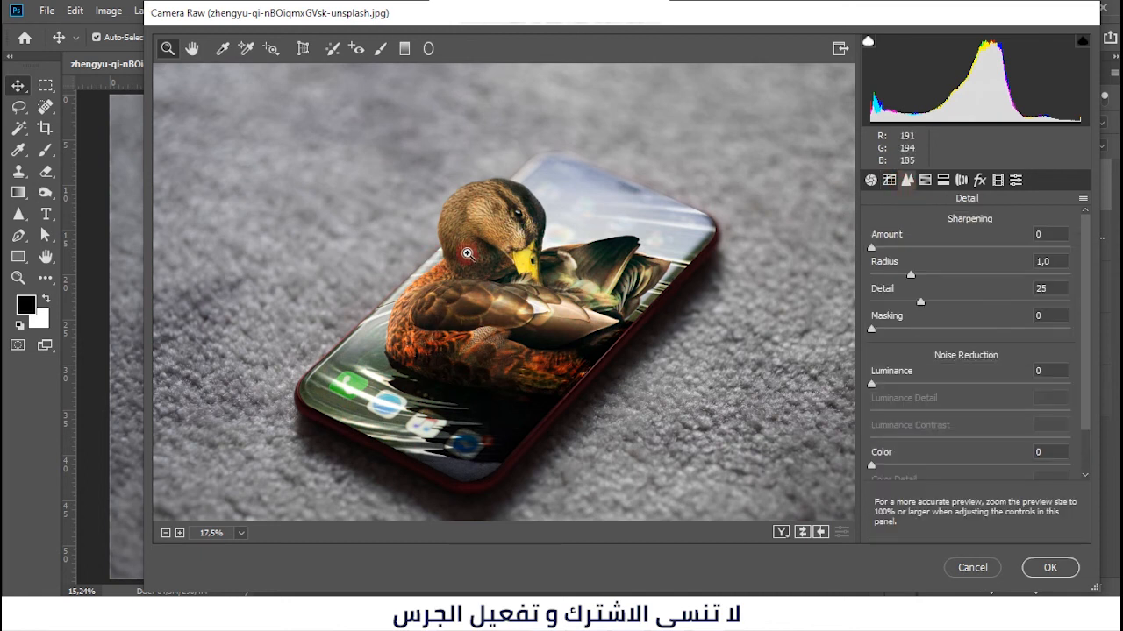
scroll(475, 224, "up", 2)
scroll(512, 235, "down", 3)
scroll(512, 235, "up", 5)
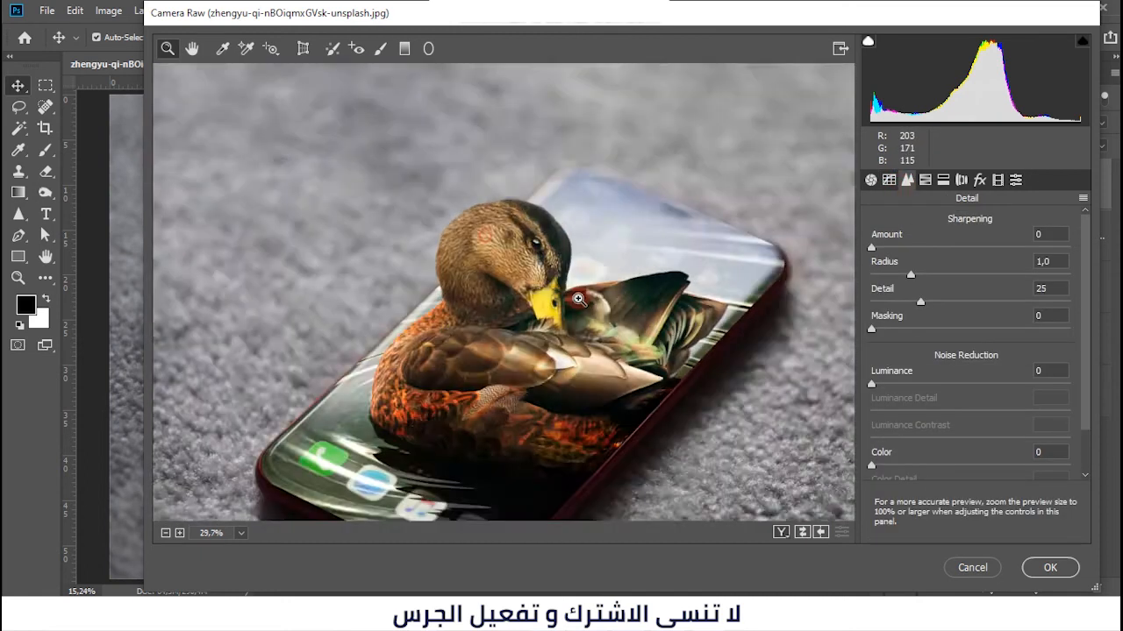
scroll(570, 290, "down", 3)
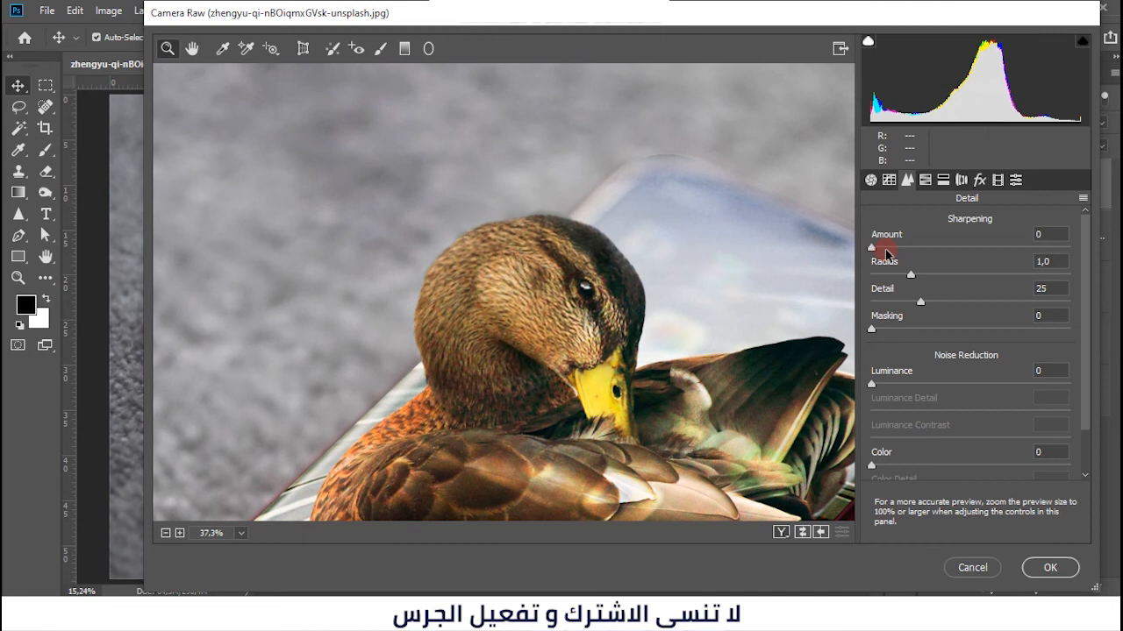
left_click(940, 261)
left_click(954, 259)
left_click_drag(960, 274, 967, 281)
scroll(646, 303, "down", 3)
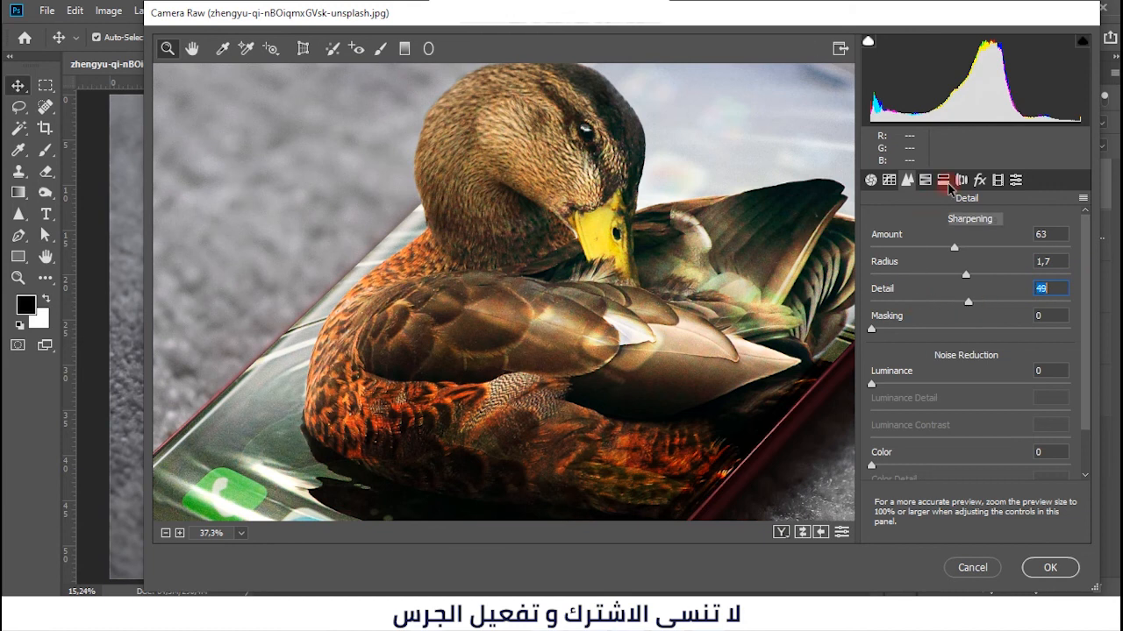
Add grain with Amount 35 and Size 48, and darken the edges with a post-crop vignetting Amount of -43
left_click(925, 179)
left_click(977, 181)
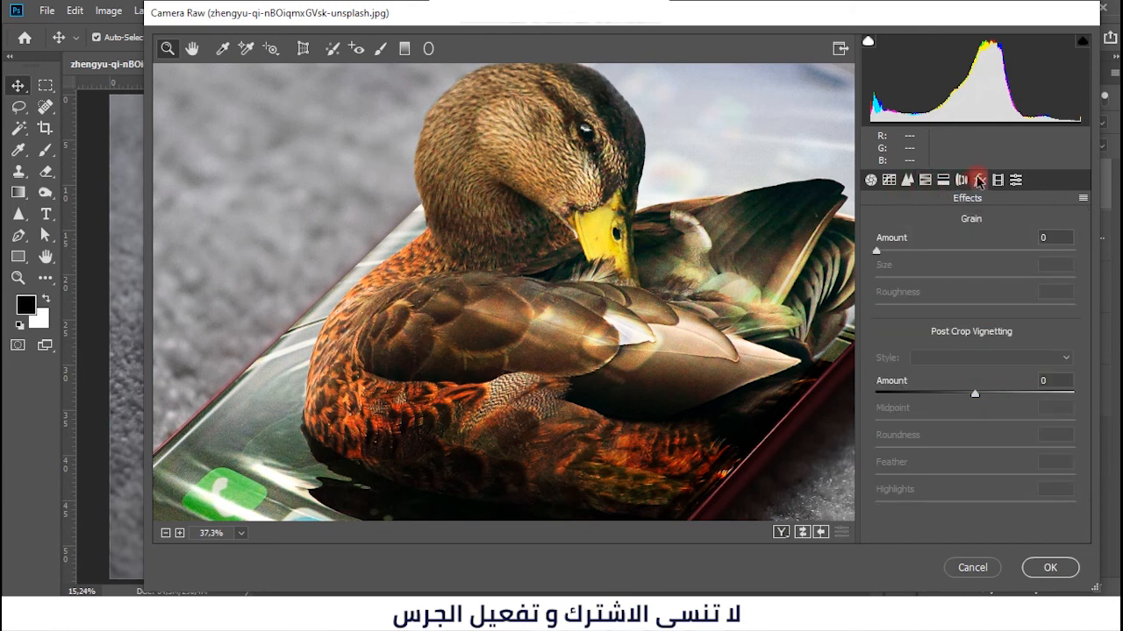
scroll(471, 321, "down", 3)
scroll(491, 316, "down", 3)
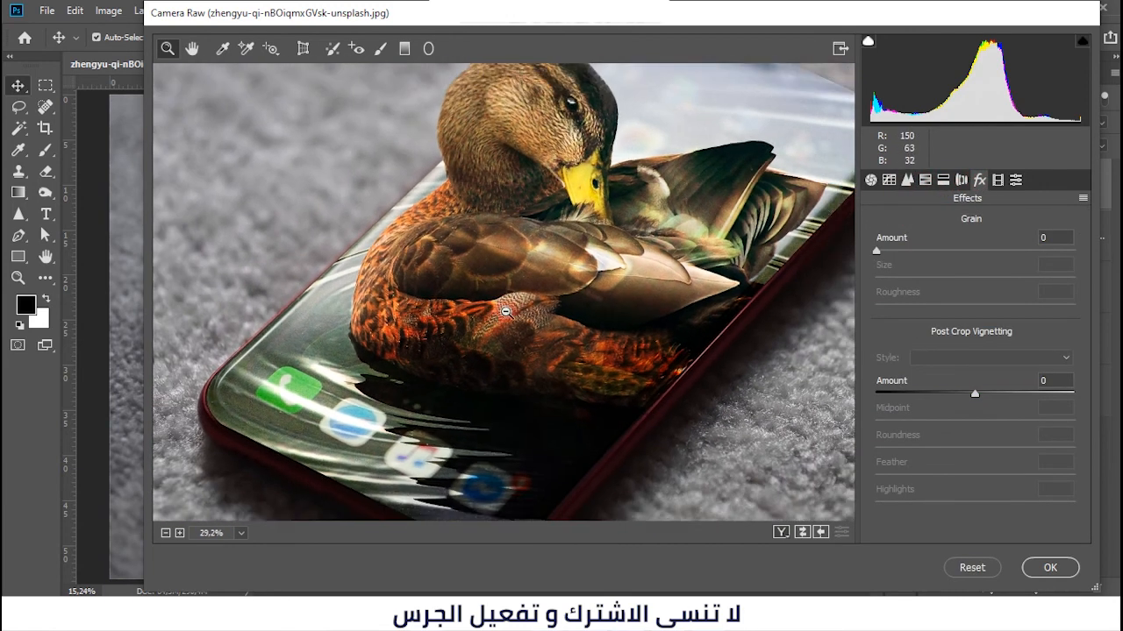
left_click_drag(878, 253, 891, 251)
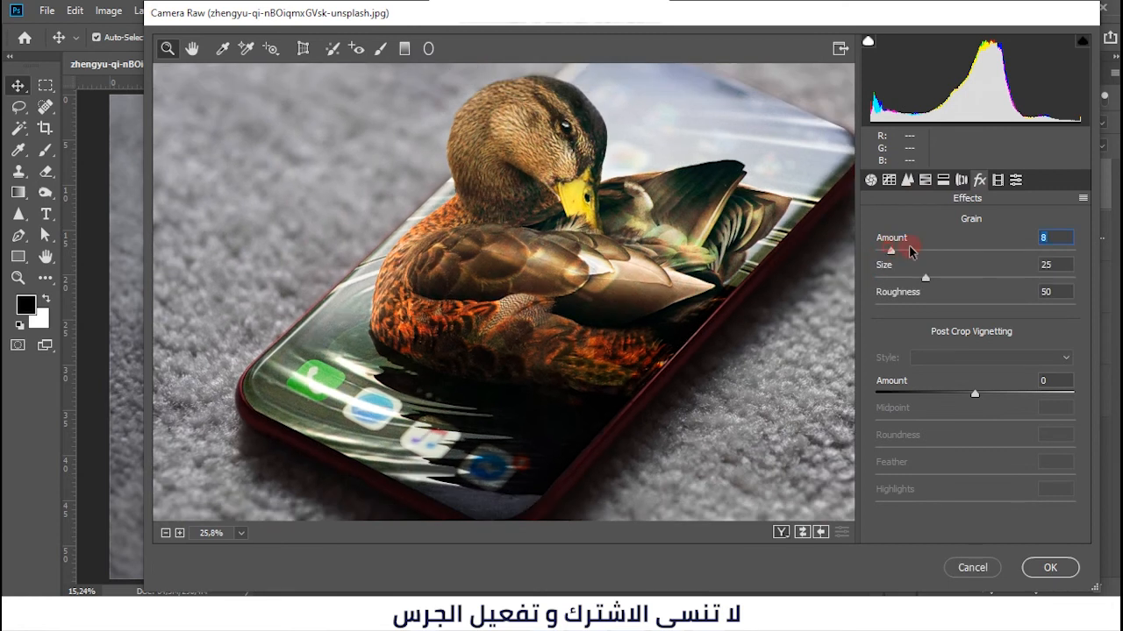
scroll(562, 347, "down", 3)
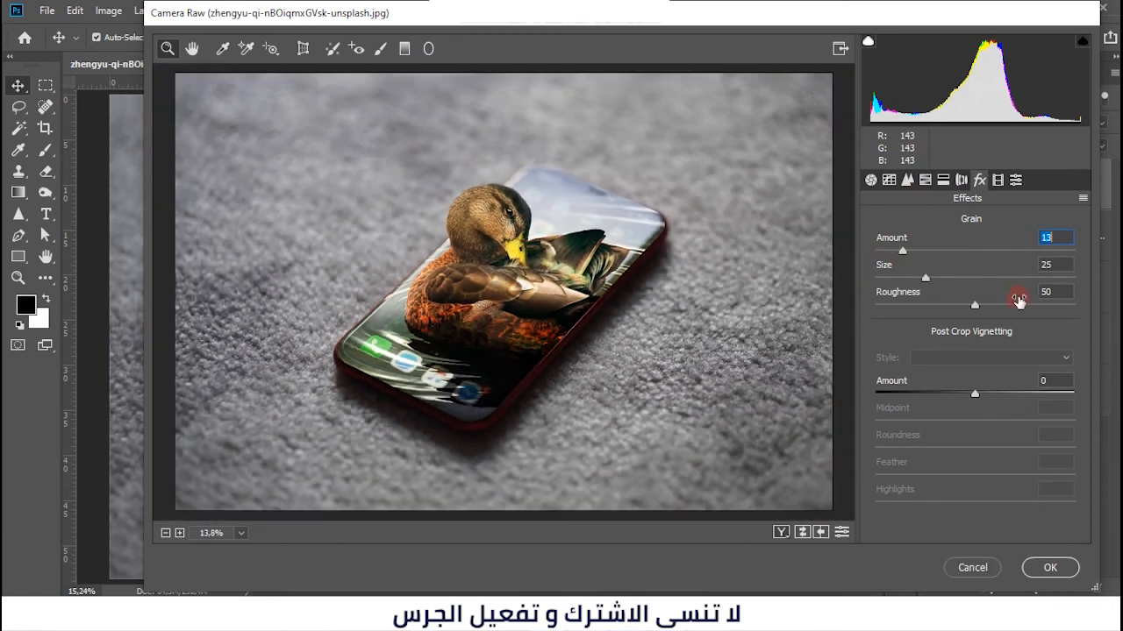
left_click_drag(972, 393, 928, 416)
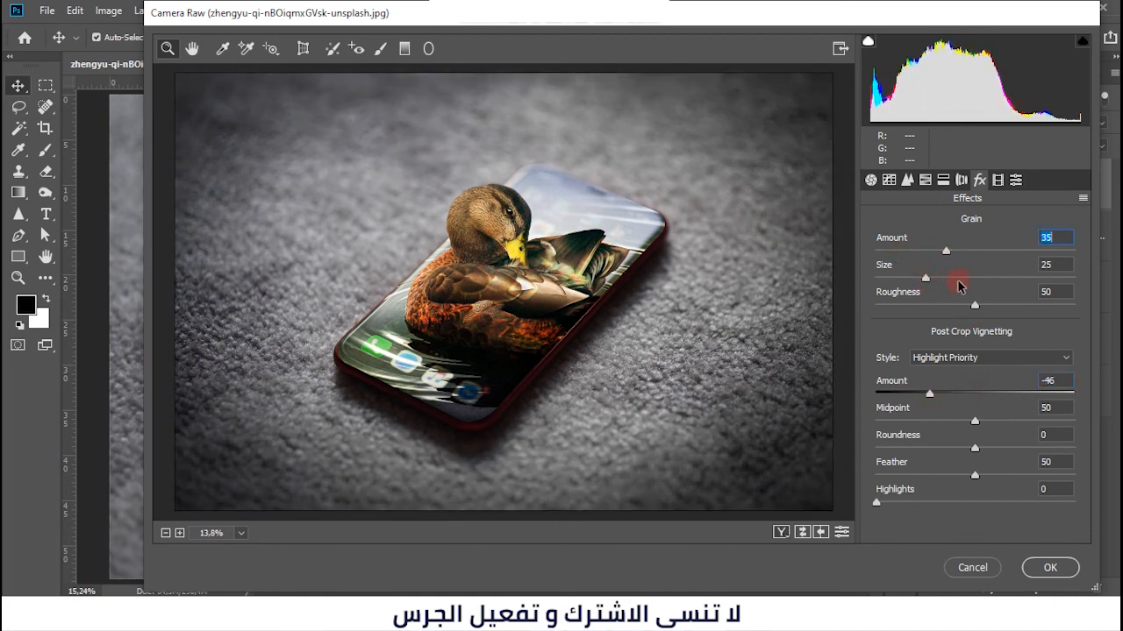
left_click_drag(957, 282, 943, 283)
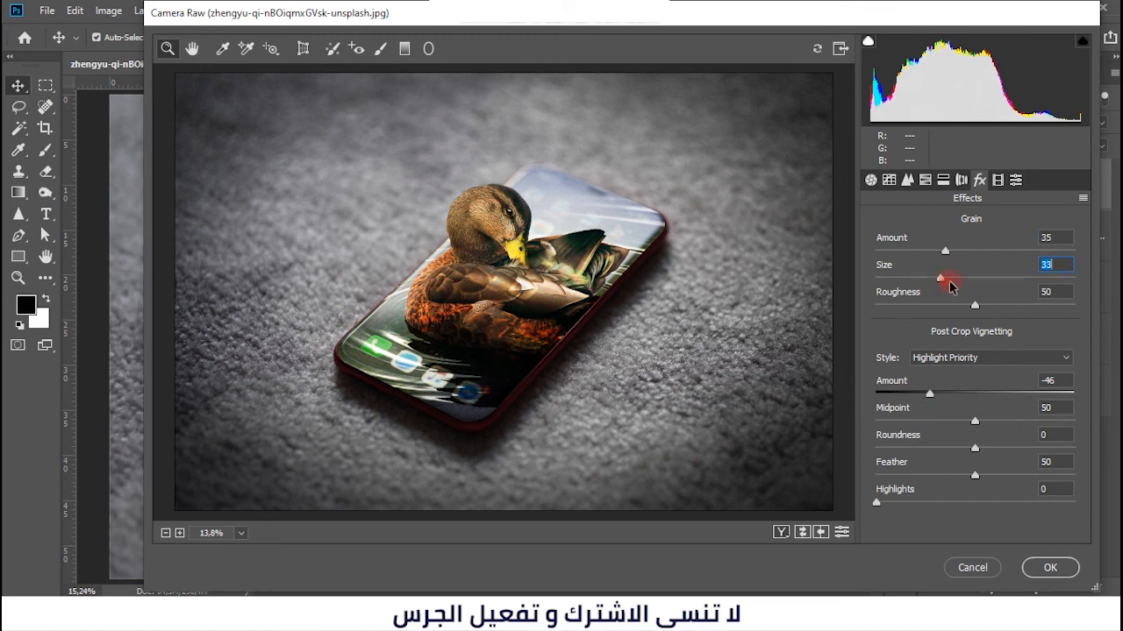
mouse_move(928, 396)
left_mouse_down()
mouse_move(913, 411)
mouse_move(932, 413)
left_mouse_up()
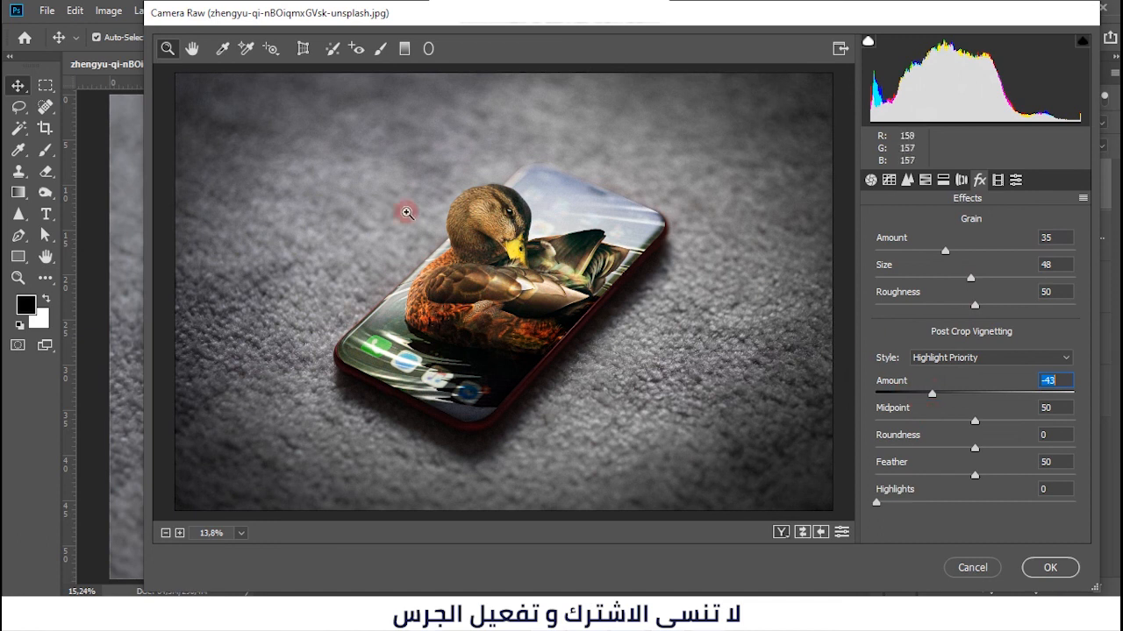
Compare the graded image with the original settings and apply the Camera Raw adjustments to Layer 2
left_click(795, 535)
left_click(795, 535)
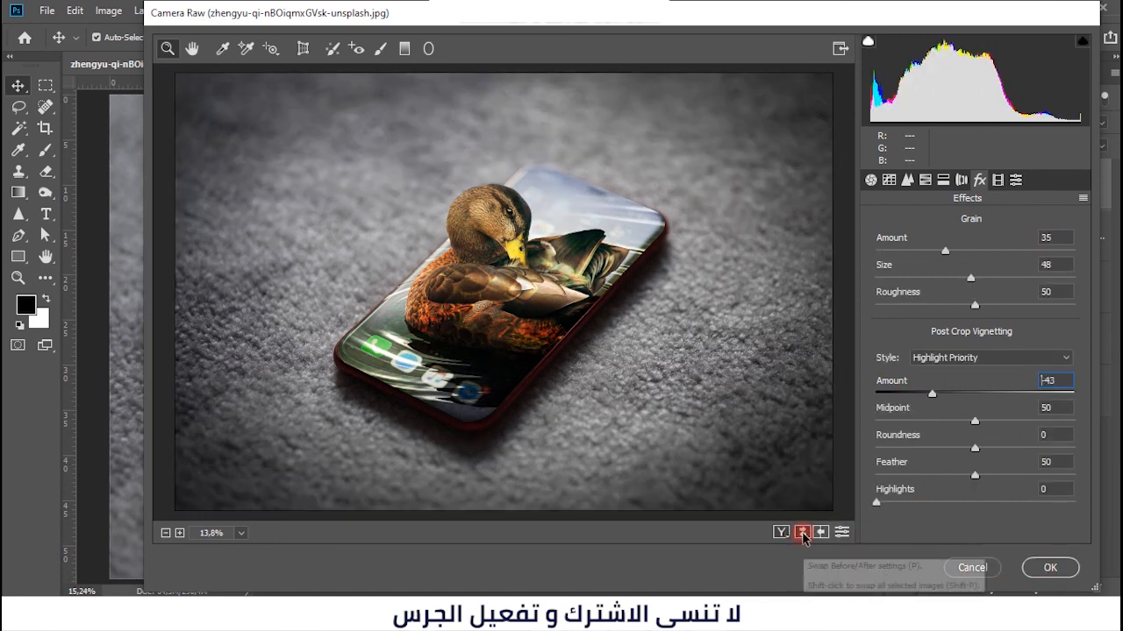
left_click(1052, 569)
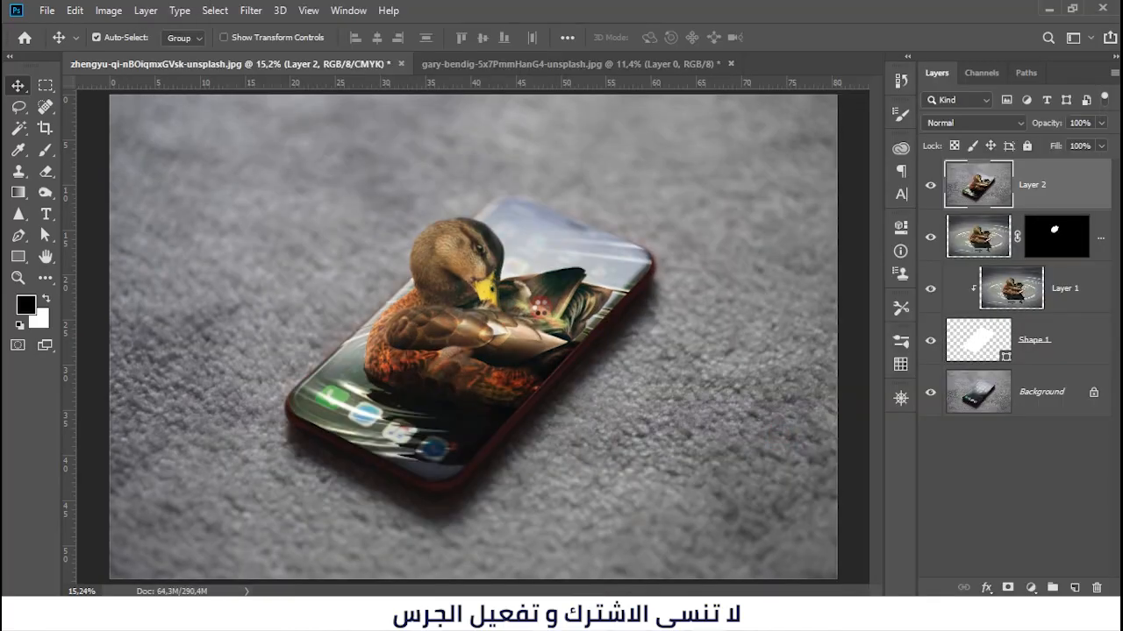